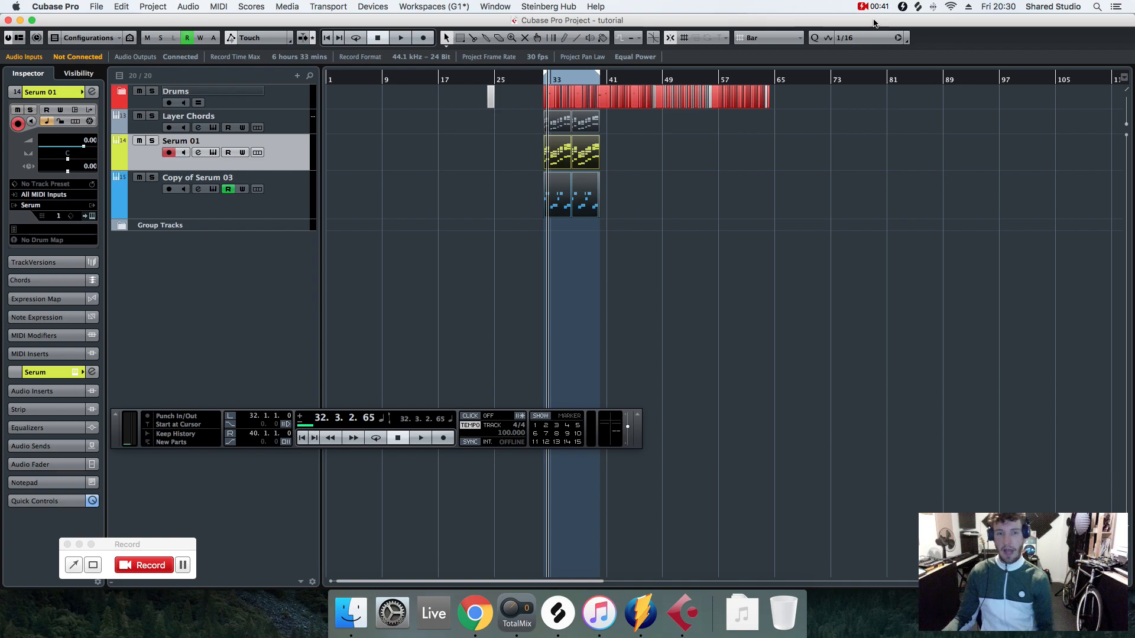
Step: Turn on cycle playback for bars 32 to 40 and listen to the looped section from bar 32
left_click(541, 81)
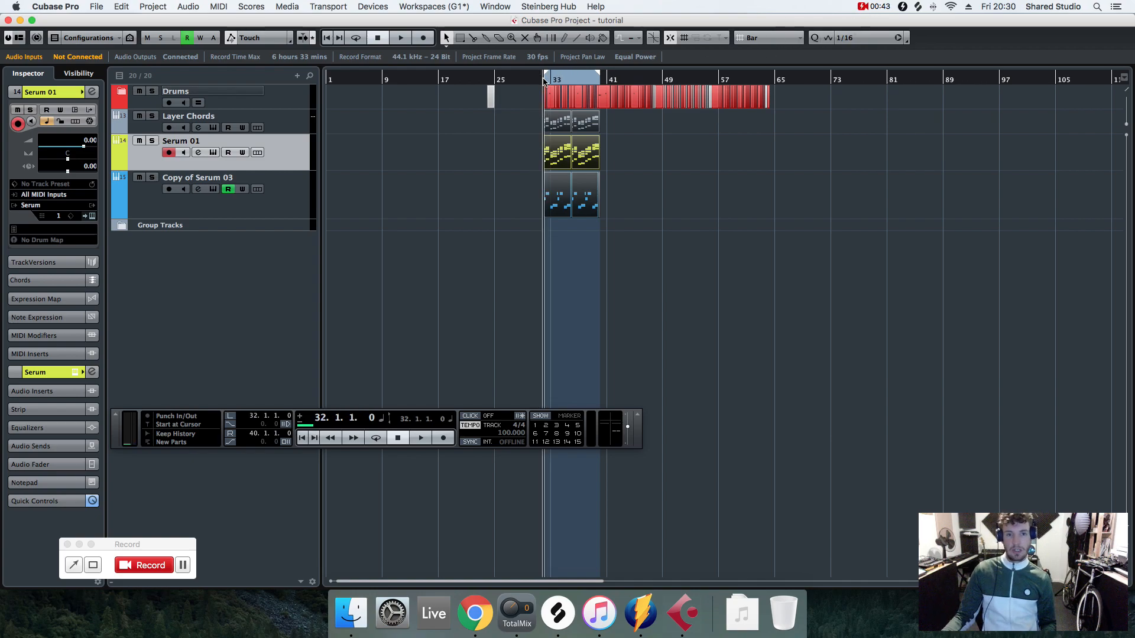
left_click(356, 38)
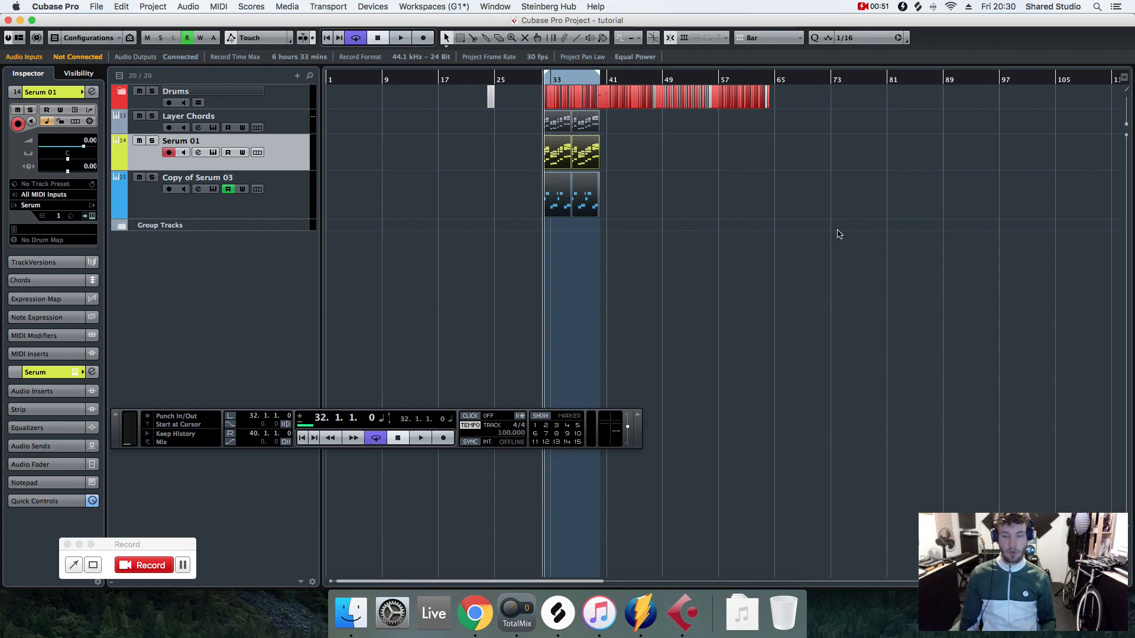
key("space")
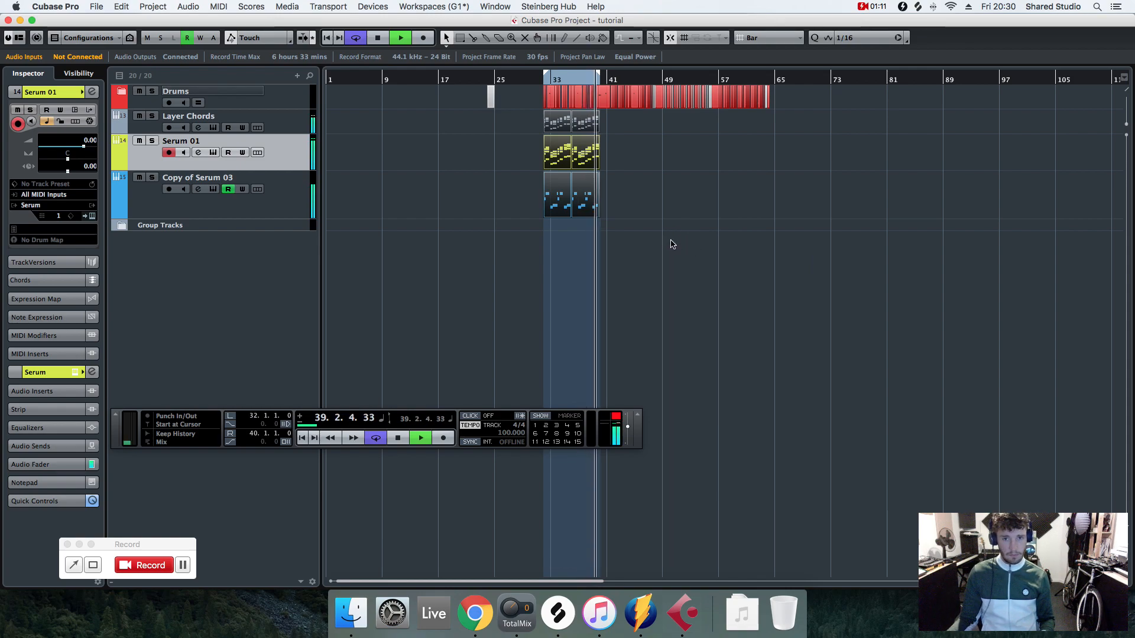
key("space")
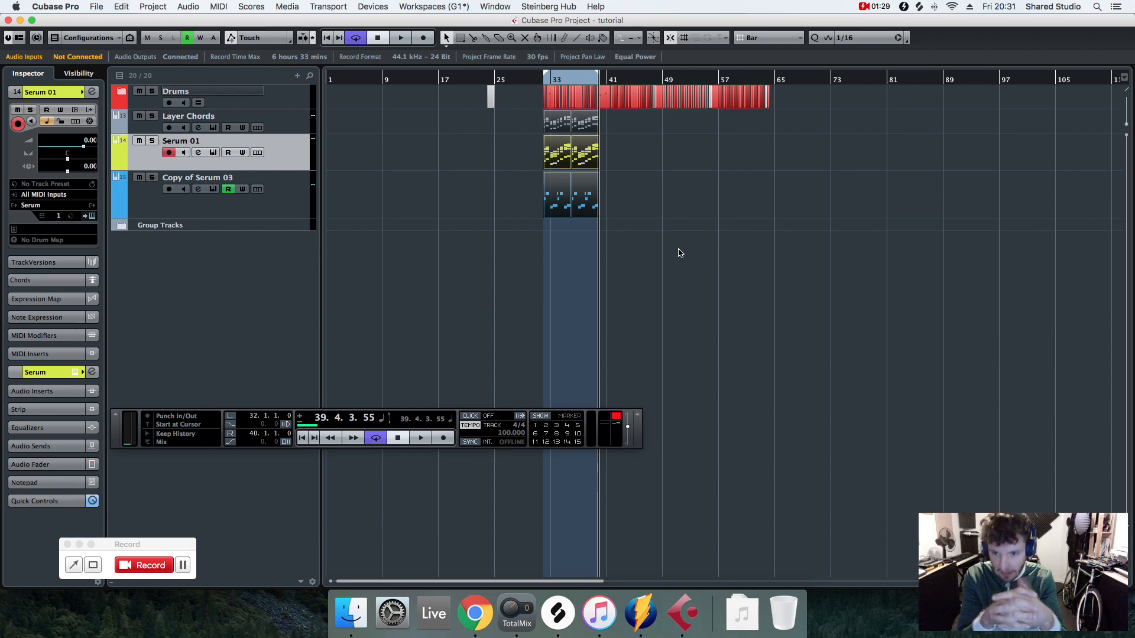
Step: Open the first MIDI part on the Serum 01 track to view its notes, and close the Key Editor
left_click(728, 212)
double_click(558, 157)
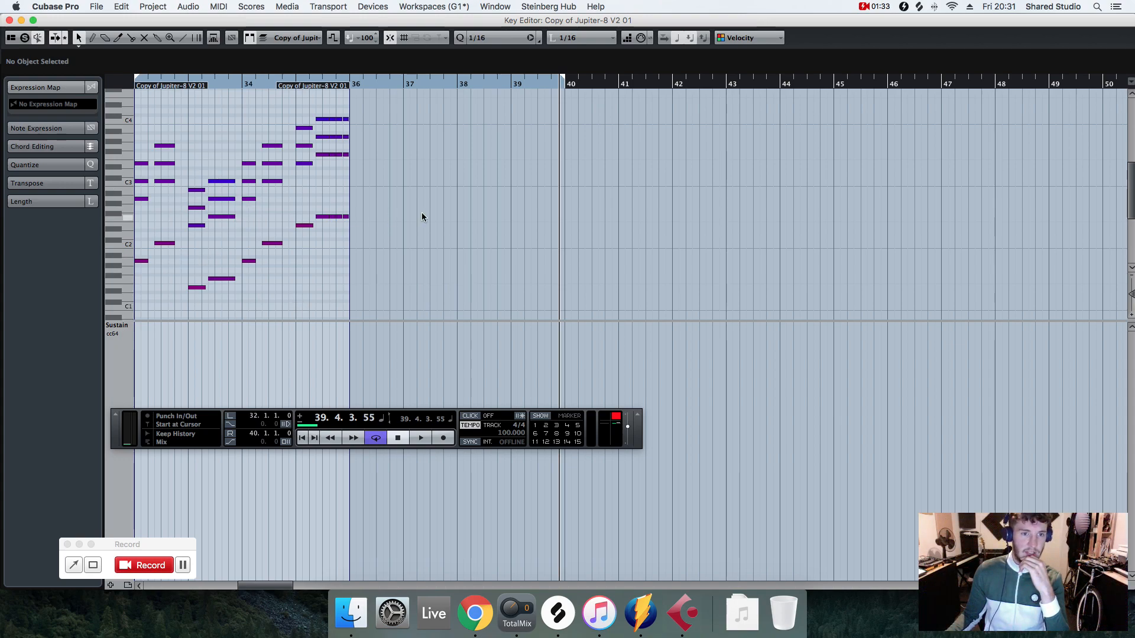
left_click(9, 20)
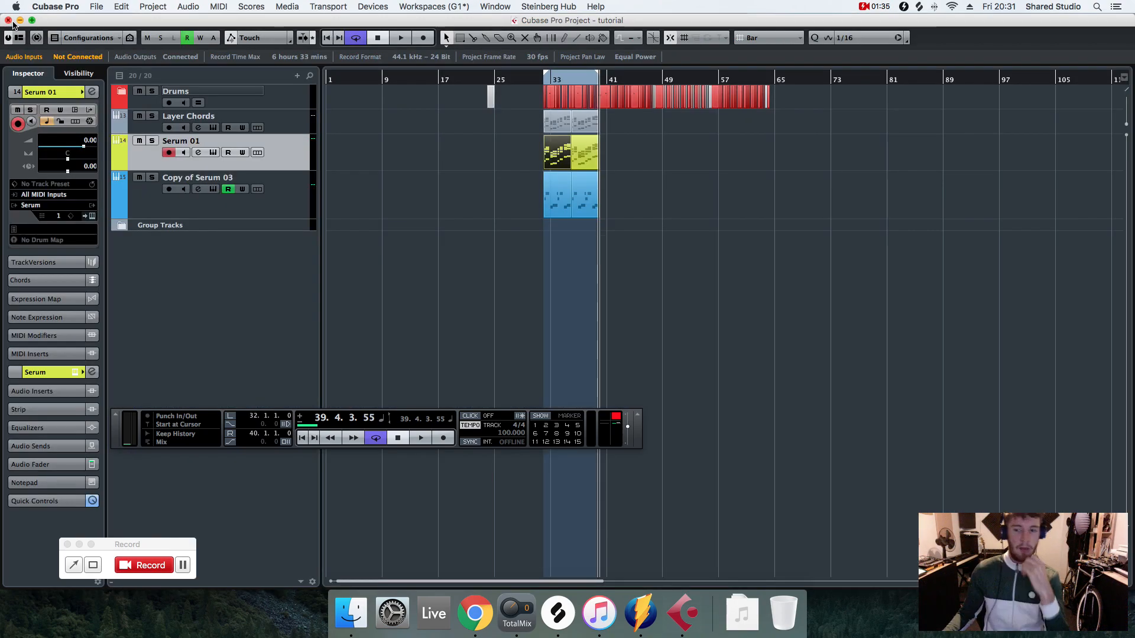
left_click(692, 406)
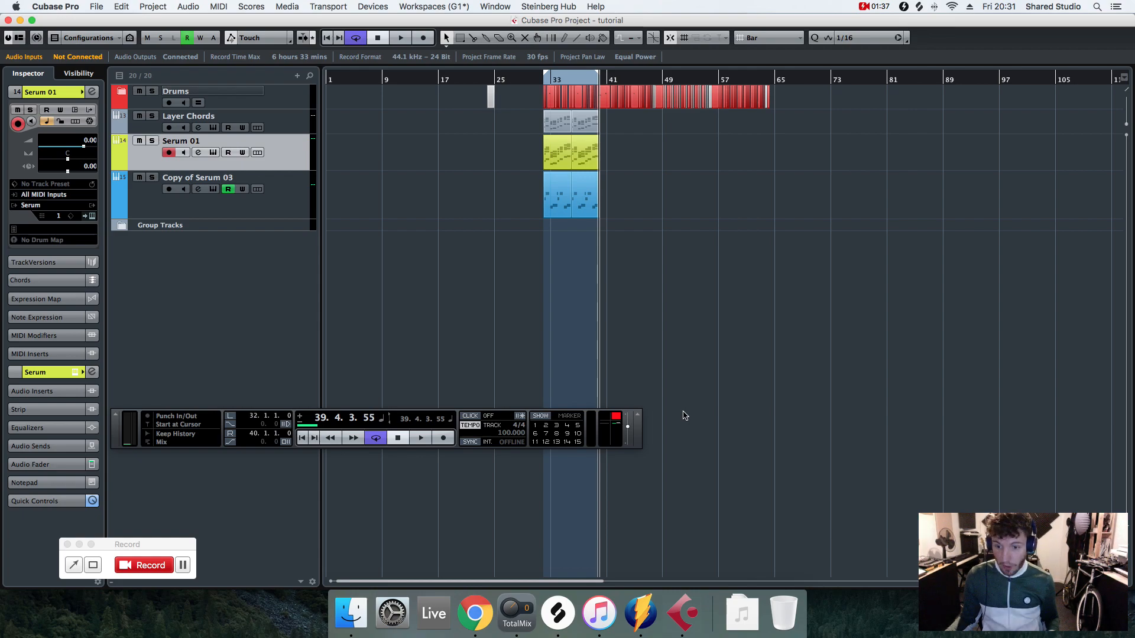
Step: Add one instrument track using Serum below Serum 01, and close the plug-in window
right_click(281, 149)
mouse_move(369, 153)
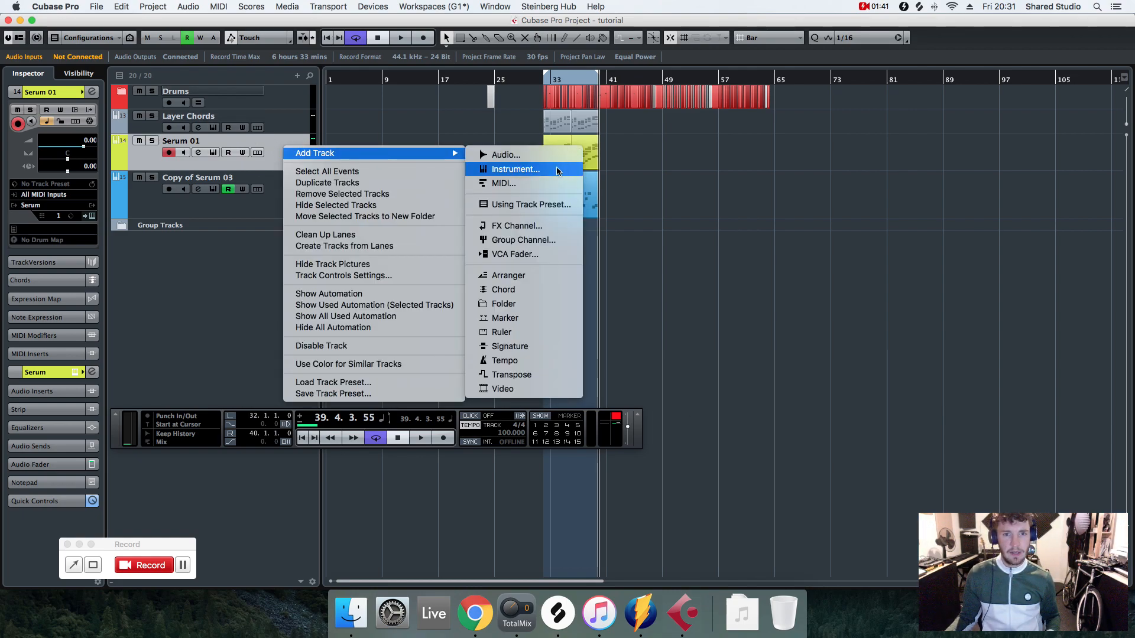
left_click(516, 169)
left_click(539, 184)
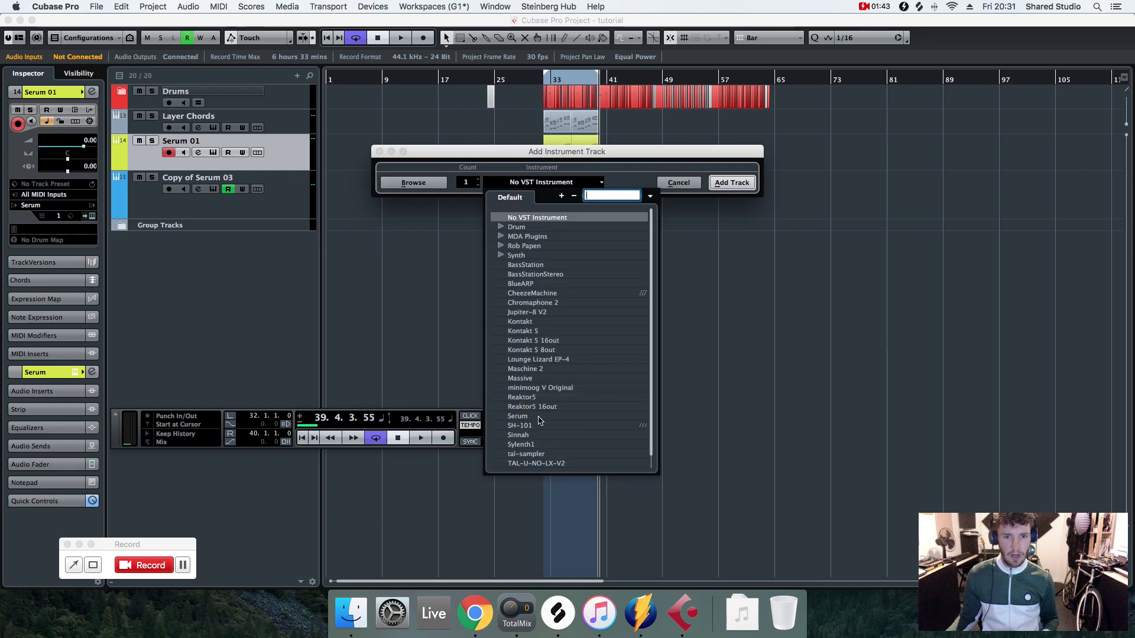
left_click(518, 416)
left_click(731, 183)
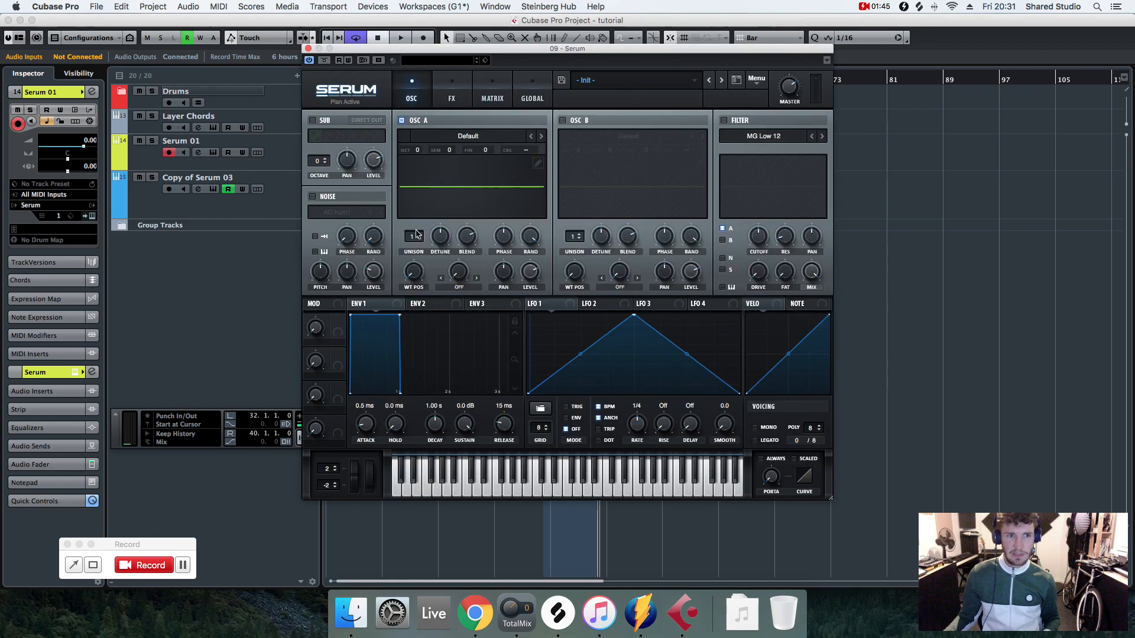
left_click(308, 48)
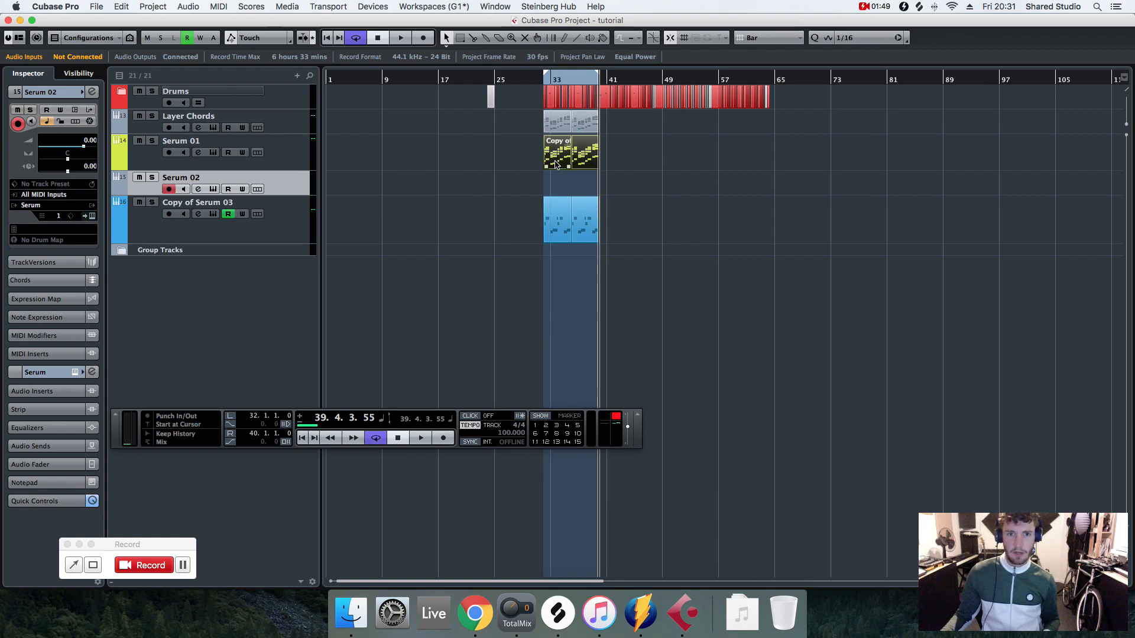
Step: Move the chord MIDI parts from Serum 01 to the Serum 02 track at bar 32 and solo Serum 02
left_click_drag(541, 164, 553, 175)
left_click(139, 116)
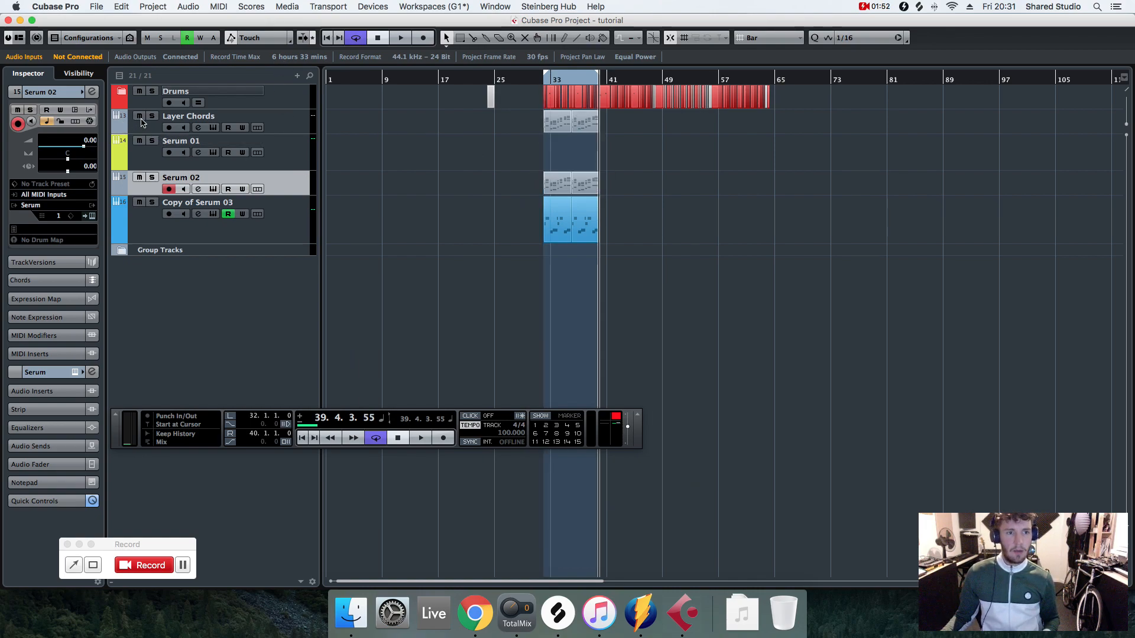
left_click(152, 178)
Step: Play the soloed Serum 02 track from the start of the loop to hear its initial sound
left_click(544, 85)
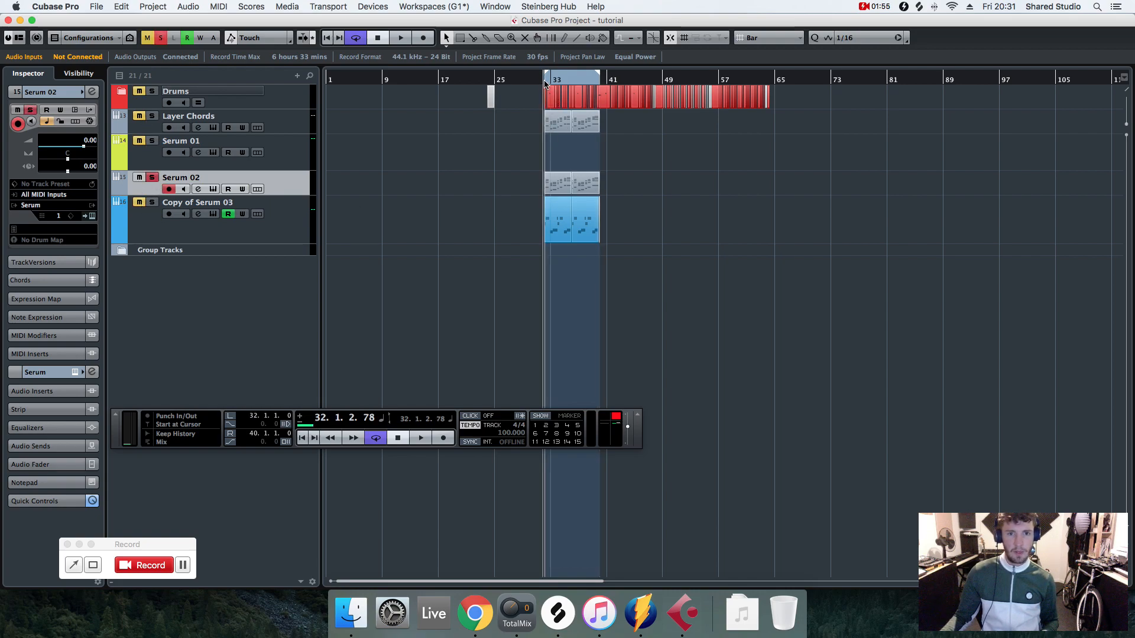
key("space")
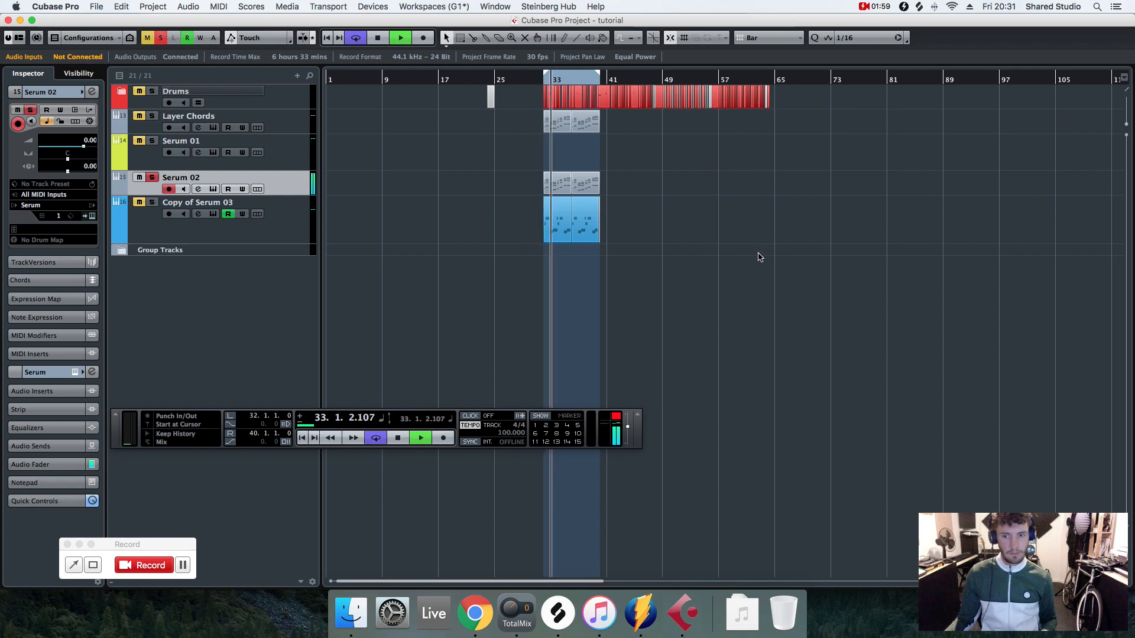
key("space")
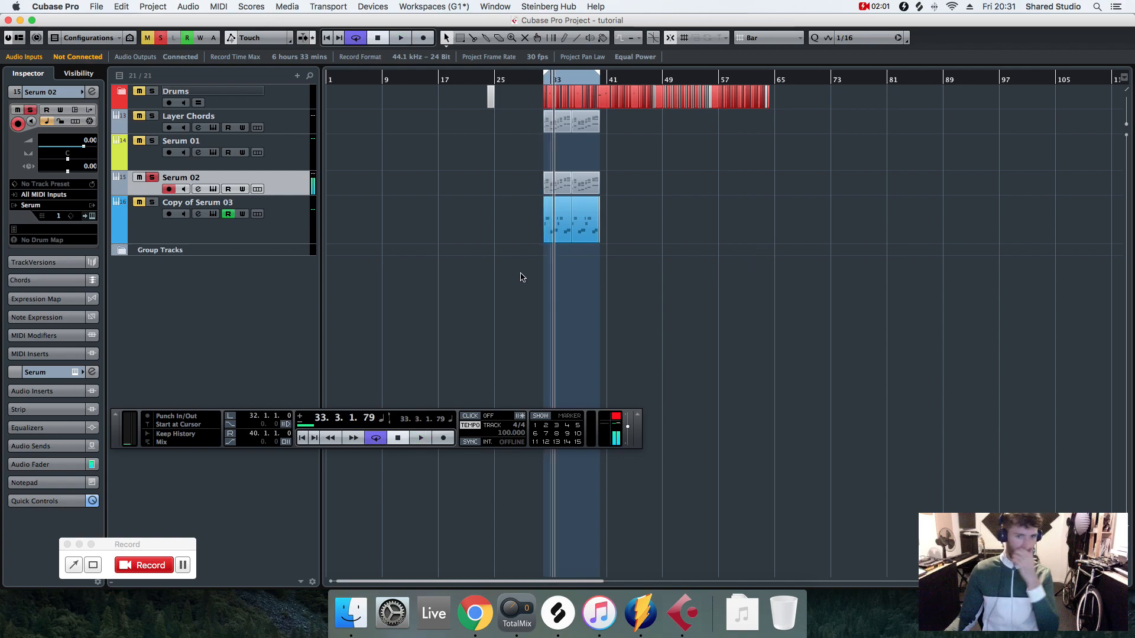
Step: In the Serum 02 track's synth, enable oscillator B and set oscillator A's octave to -1
left_click(93, 216)
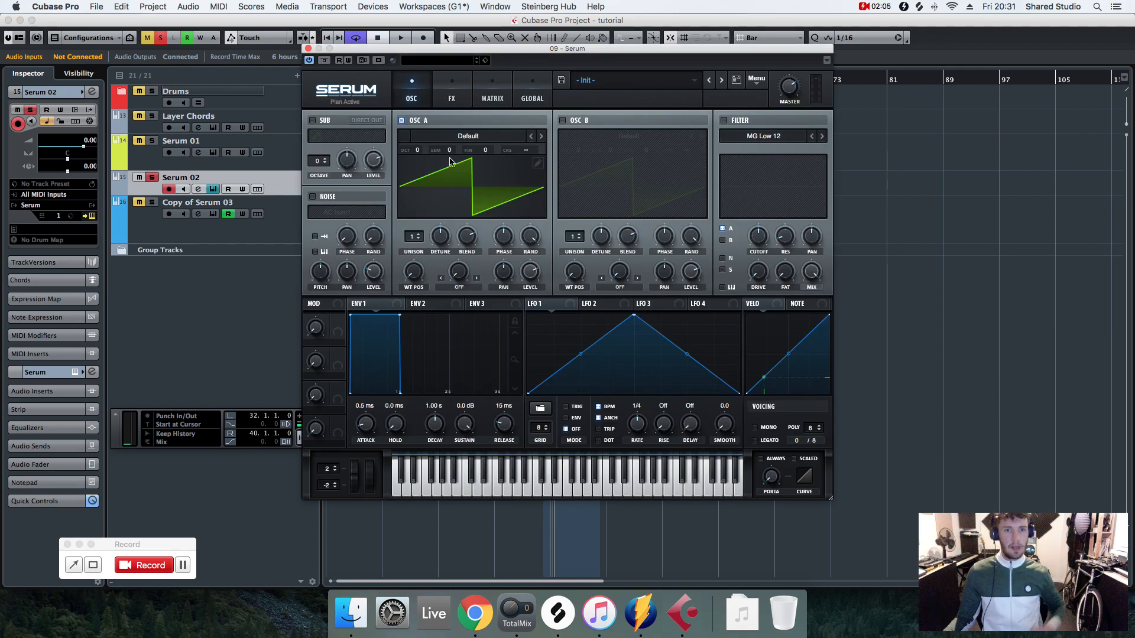
left_click(563, 120)
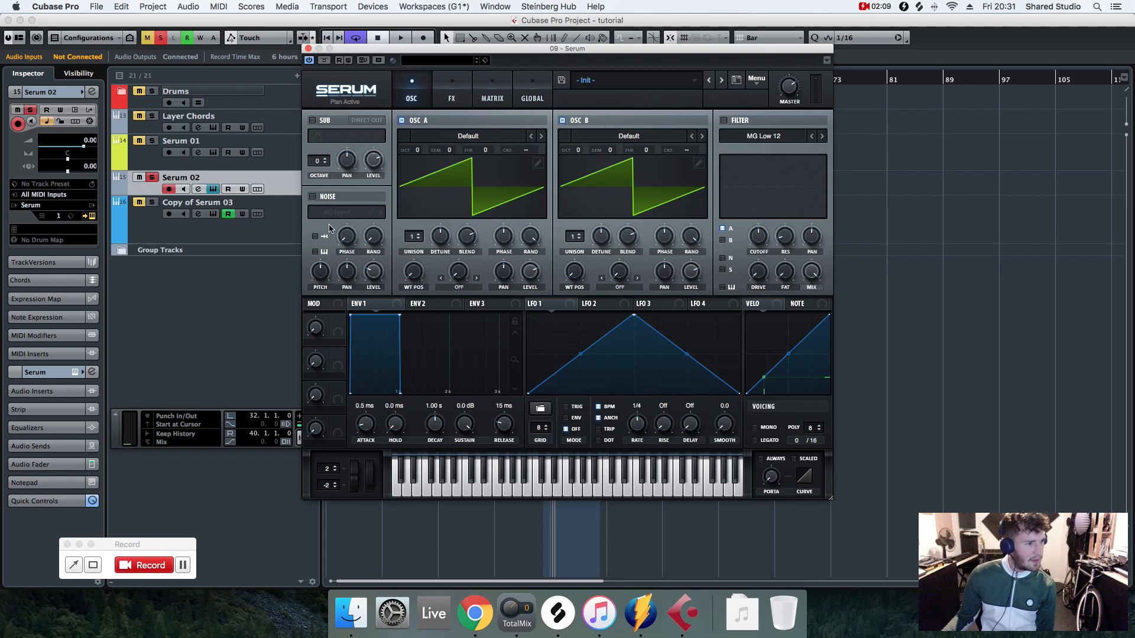
left_click_drag(417, 152, 420, 168)
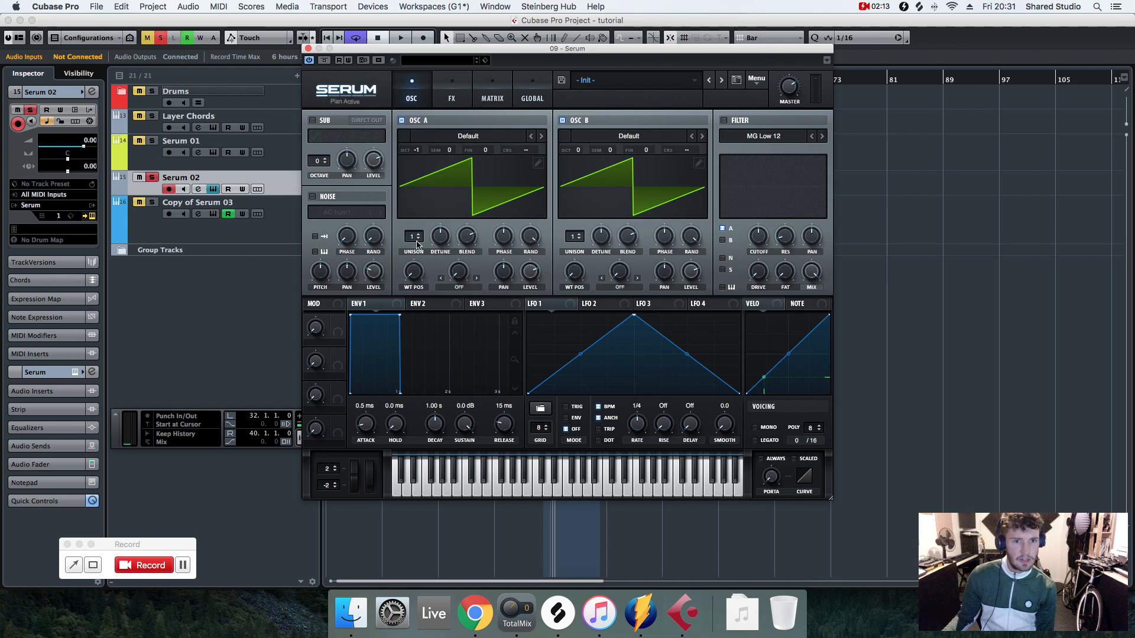
Step: Set unison to 7 voices on oscillators A and B, and lower the detune of both while checking the sound
left_click_drag(417, 241, 421, 188)
left_click_drag(577, 238, 581, 186)
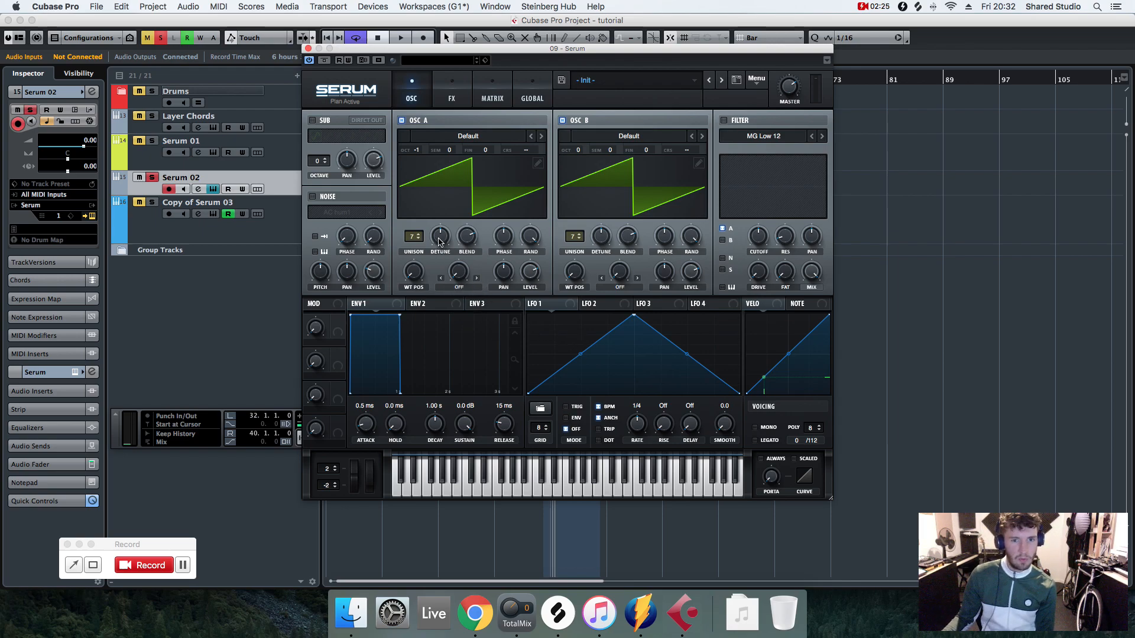
left_click_drag(439, 239, 438, 243)
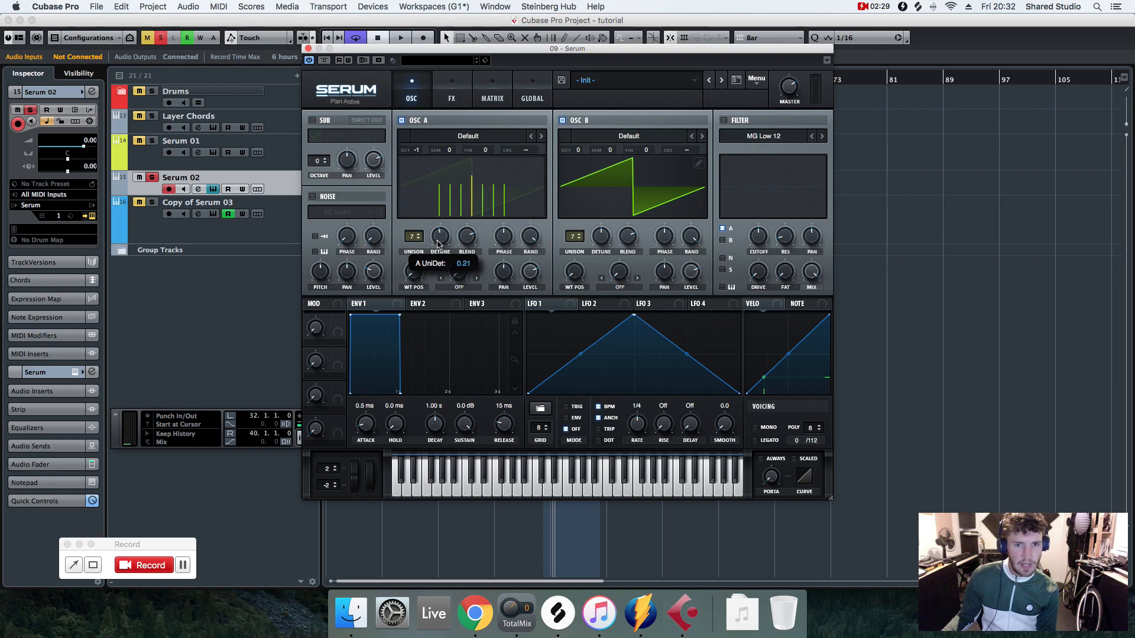
left_click_drag(438, 243, 436, 254)
left_click_drag(601, 238, 601, 254)
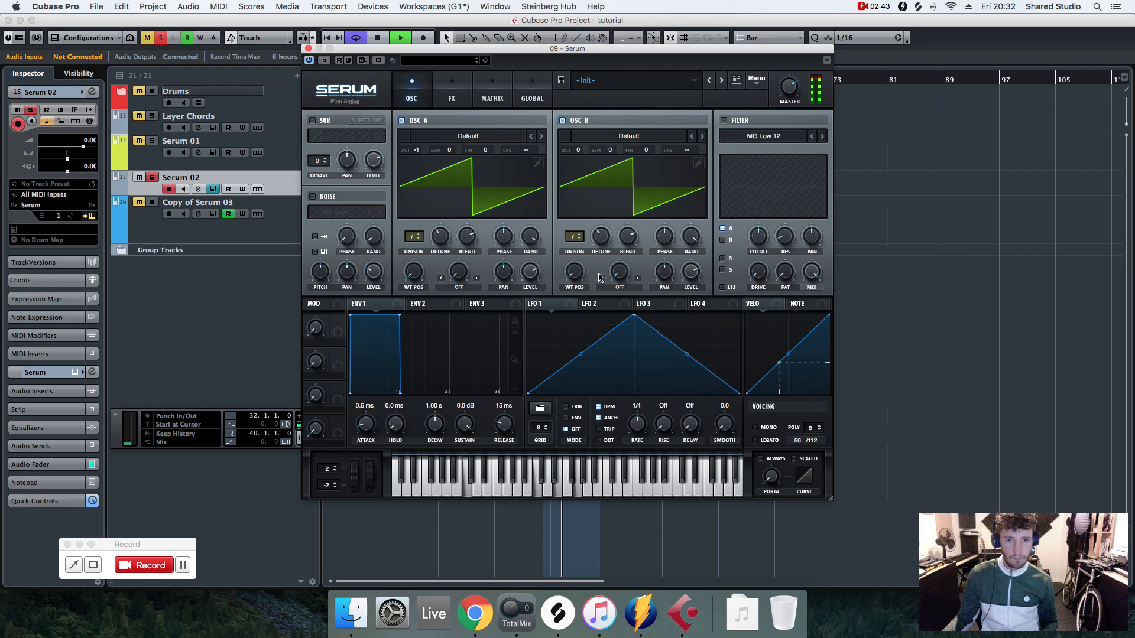
key("space")
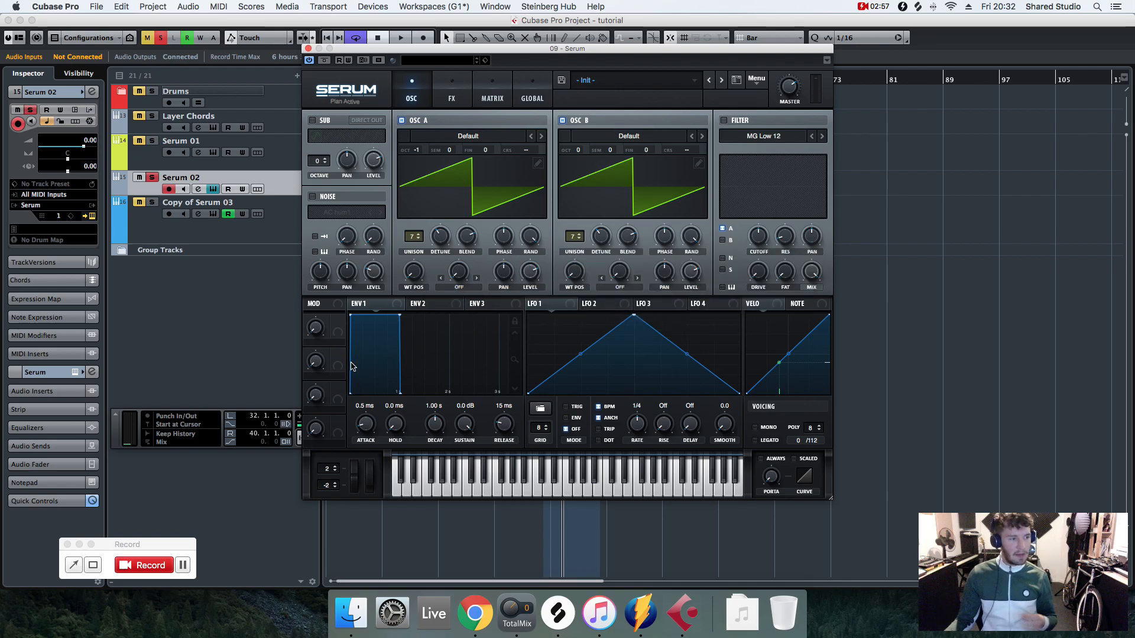
Step: Set the attack of envelope 1 to 528 ms and bend its attack curve inward, checking it in playback
left_click_drag(365, 429, 375, 398)
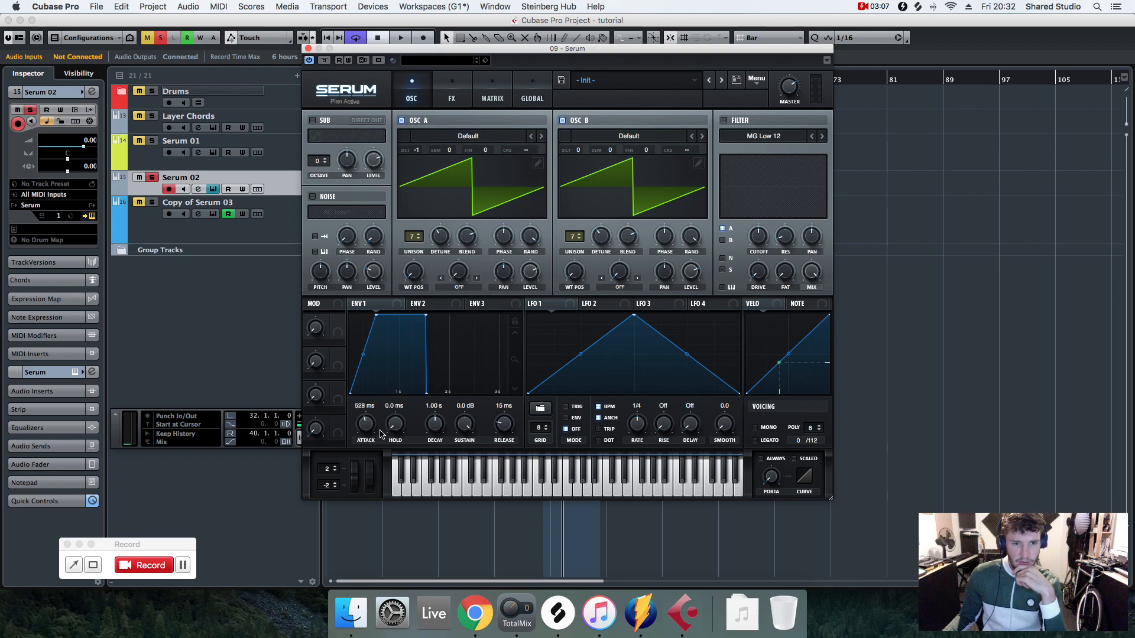
left_click_drag(363, 355, 367, 363)
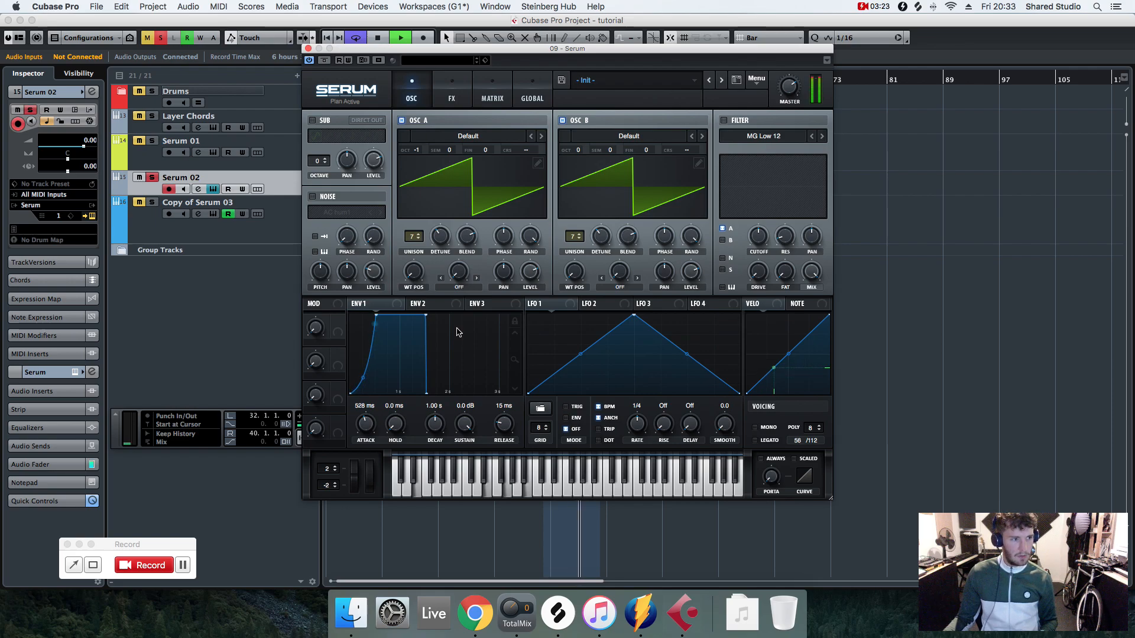
key("space")
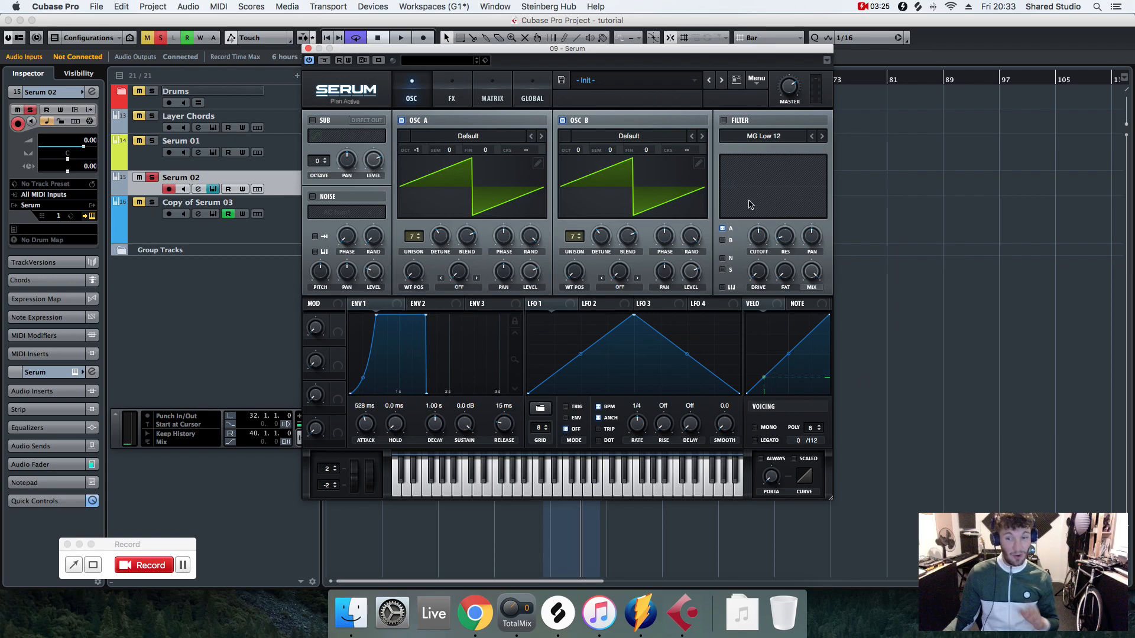
Step: Enable the filter with type MG Low 6, route oscillator B through it as well, and set the cutoff to about 5312 Hz
left_click(730, 122)
left_click(763, 137)
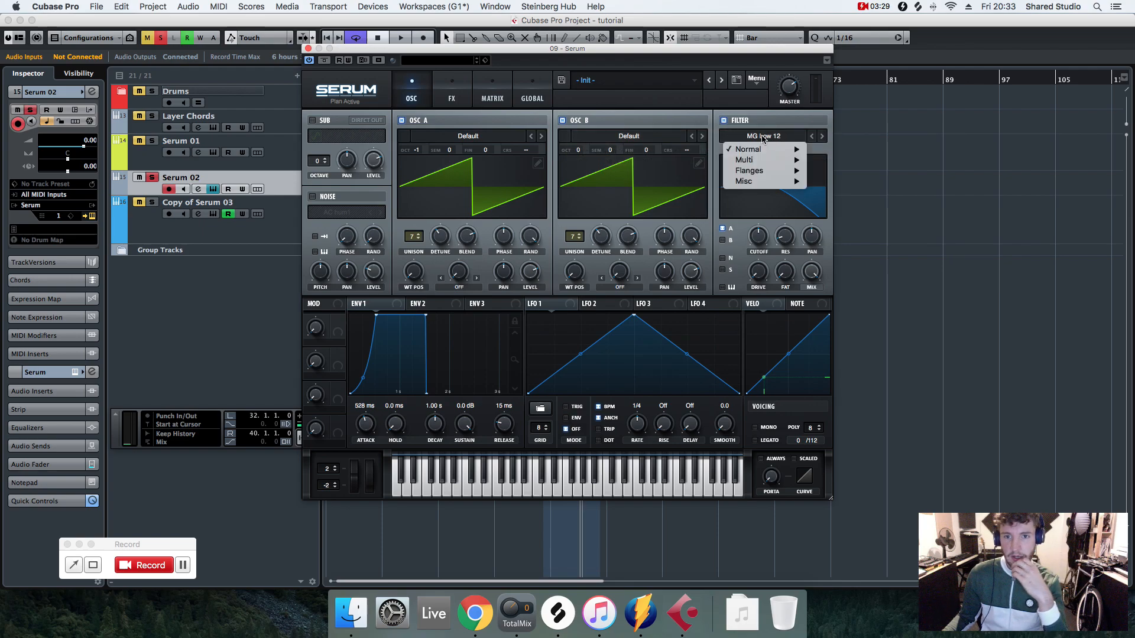
mouse_move(771, 150)
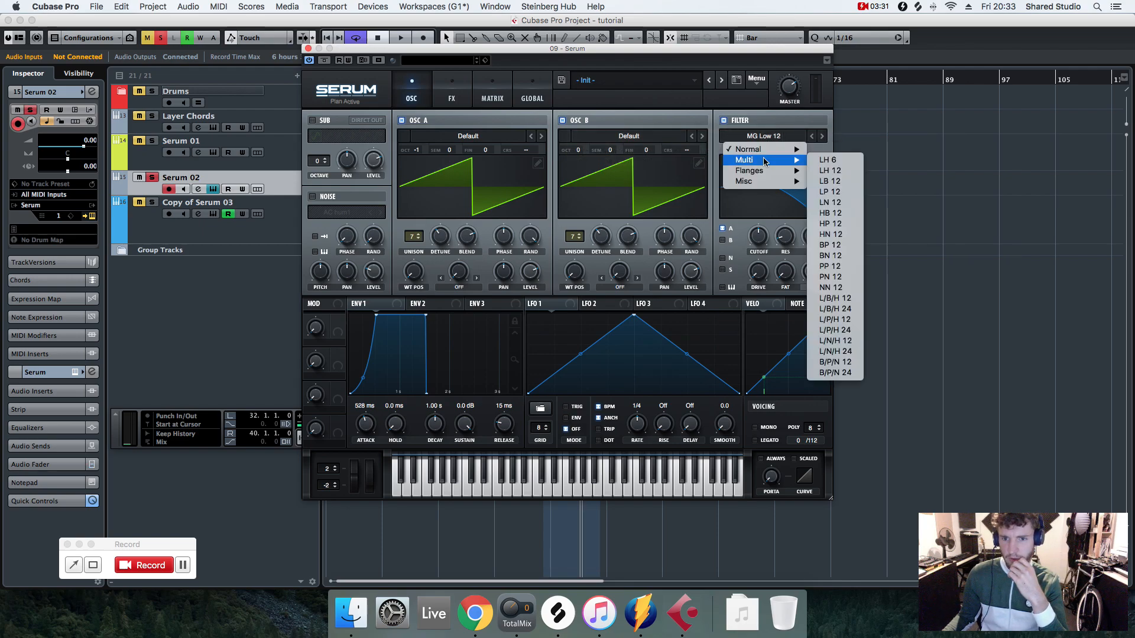
left_click(812, 137)
left_click(812, 137)
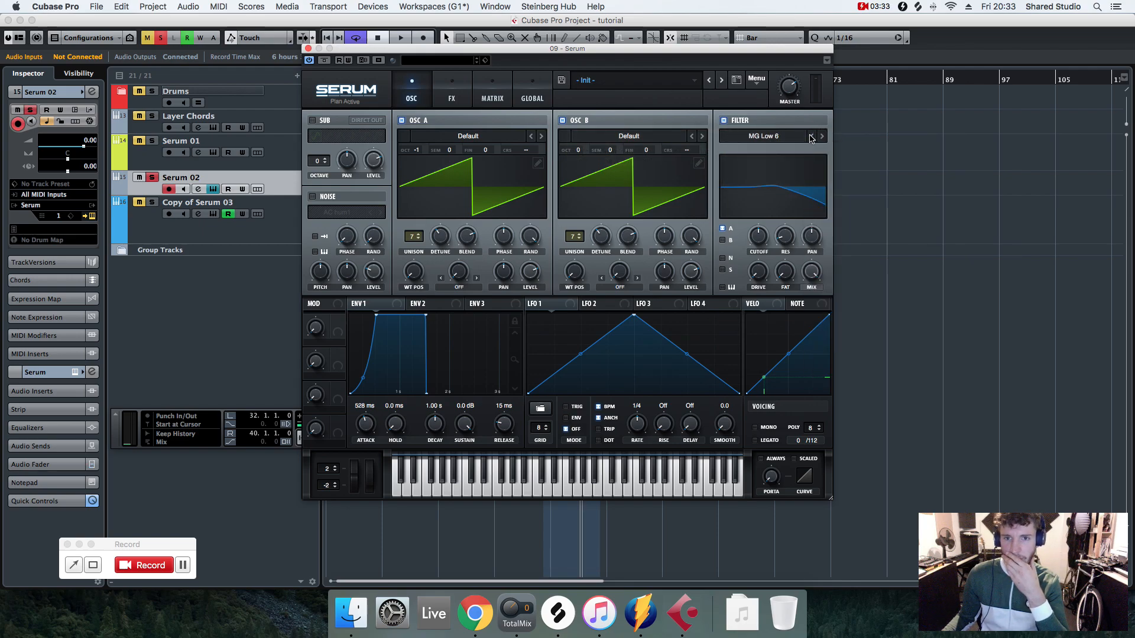
left_click_drag(752, 242, 759, 210)
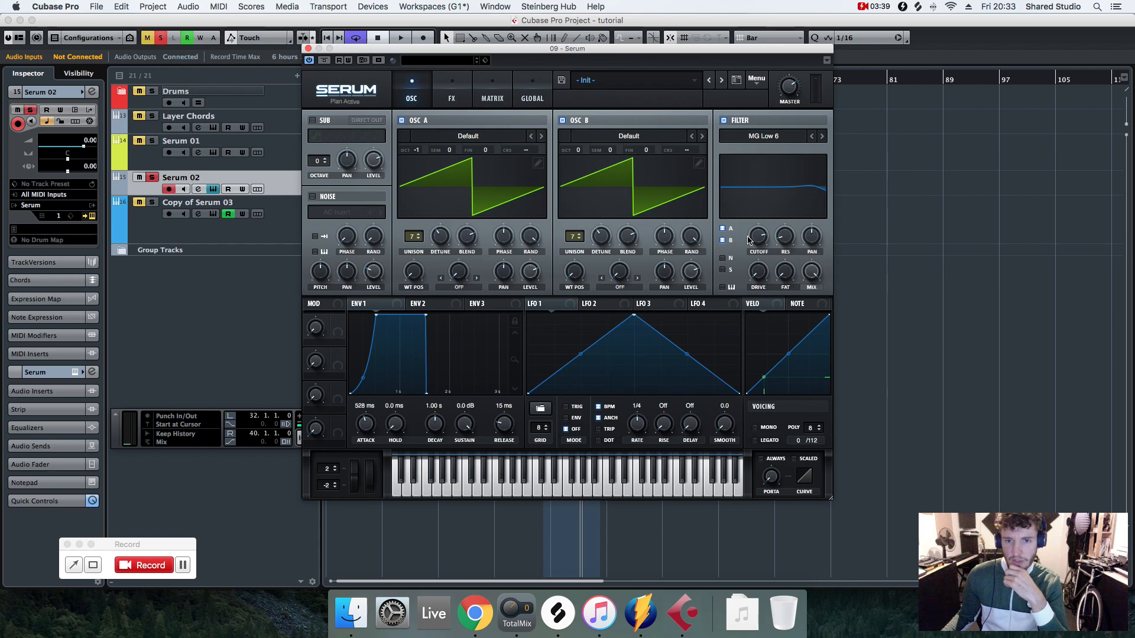
mouse_move(760, 238)
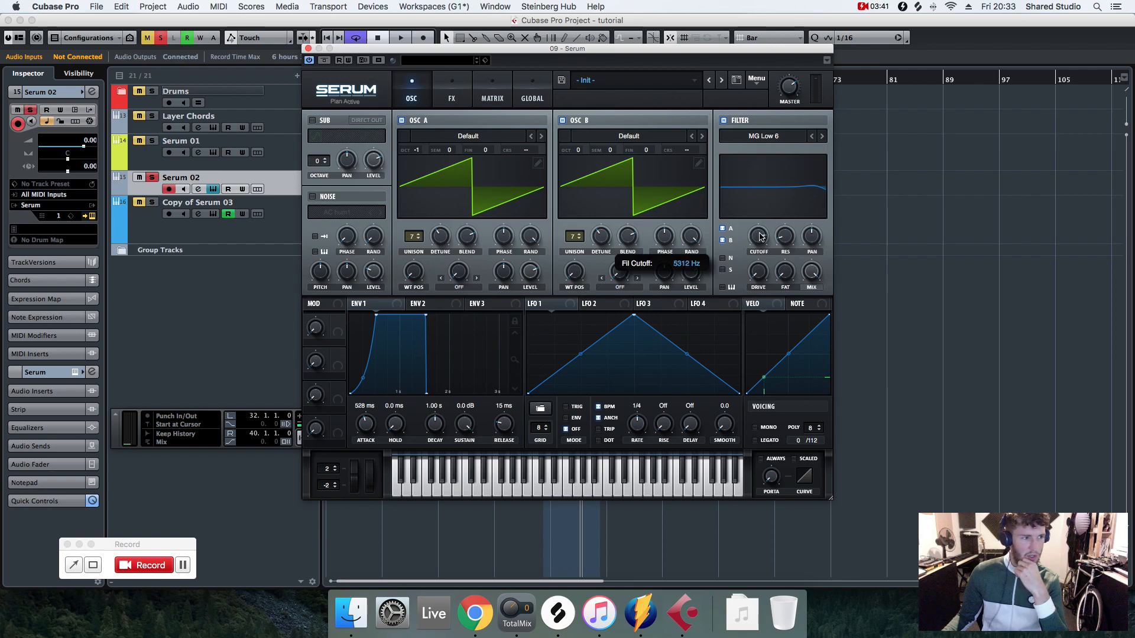
mouse_move(759, 272)
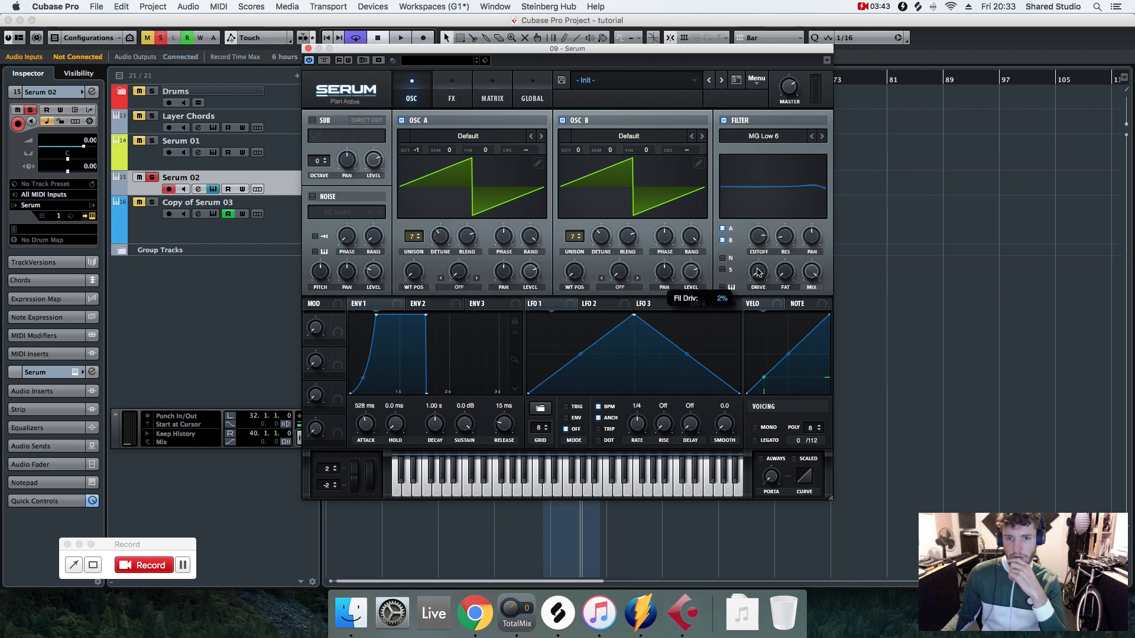
Step: Play the loop and switch the filter off and back on to compare the sound
key("space")
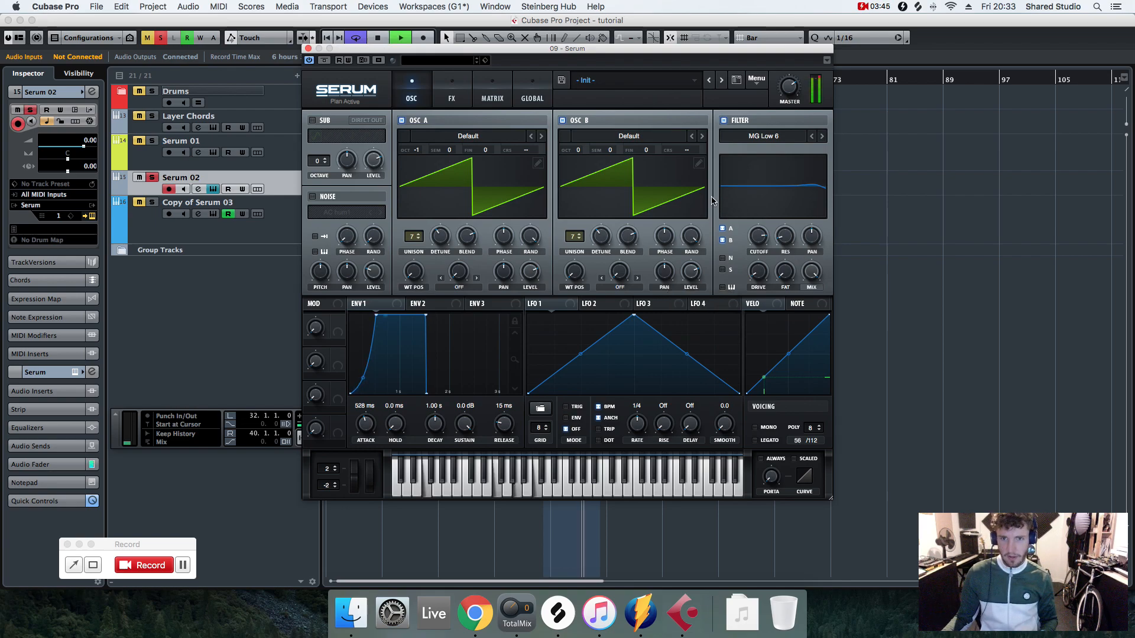
left_click(724, 121)
left_click(725, 121)
key("space")
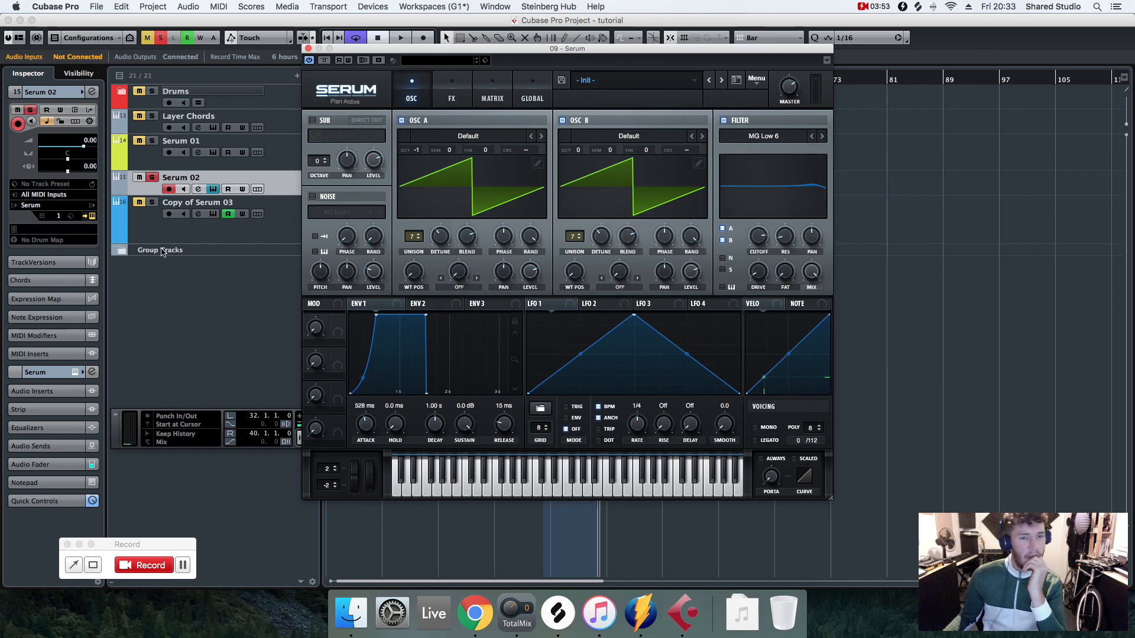
Step: Enable the noise oscillator with the analog sample ARP white and its level at 25%
left_click(313, 198)
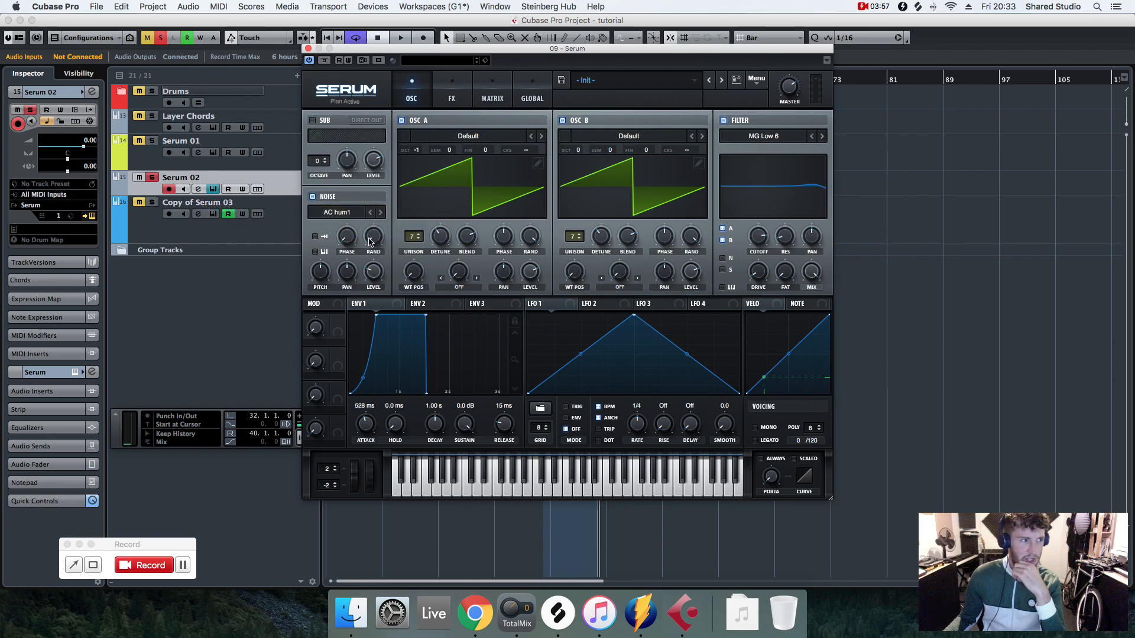
left_click(345, 214)
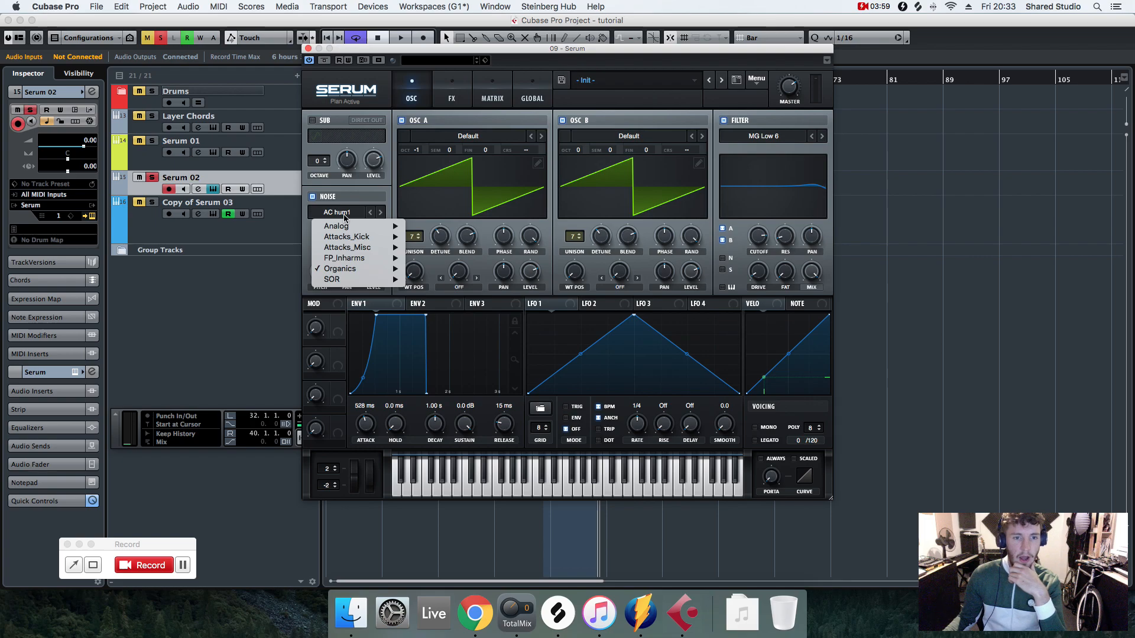
mouse_move(346, 231)
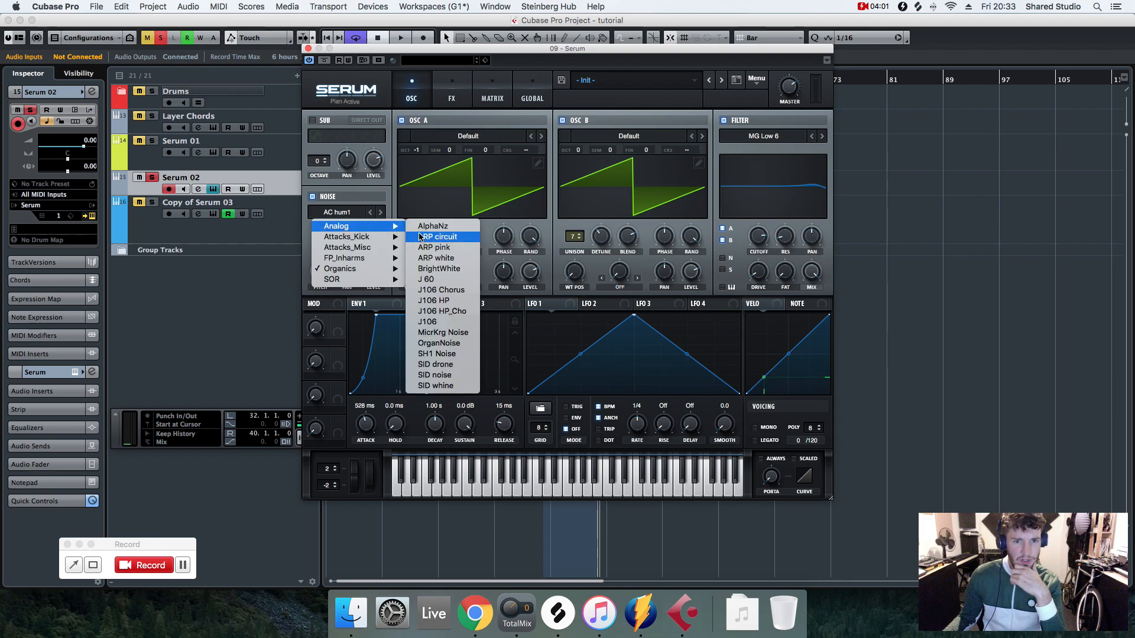
left_click(441, 259)
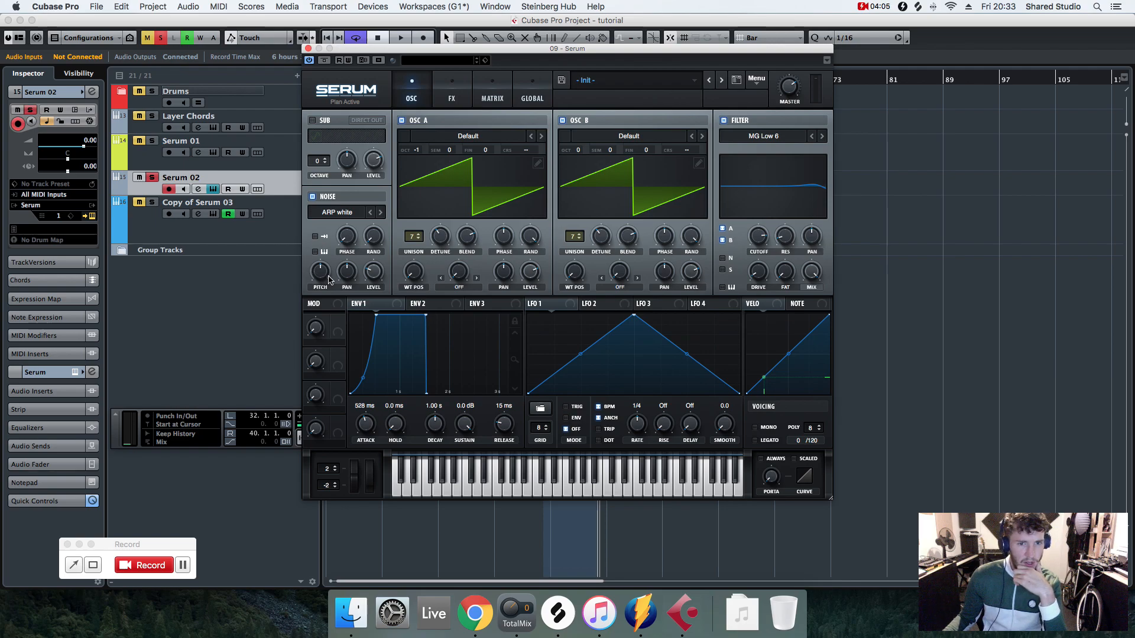
mouse_move(375, 275)
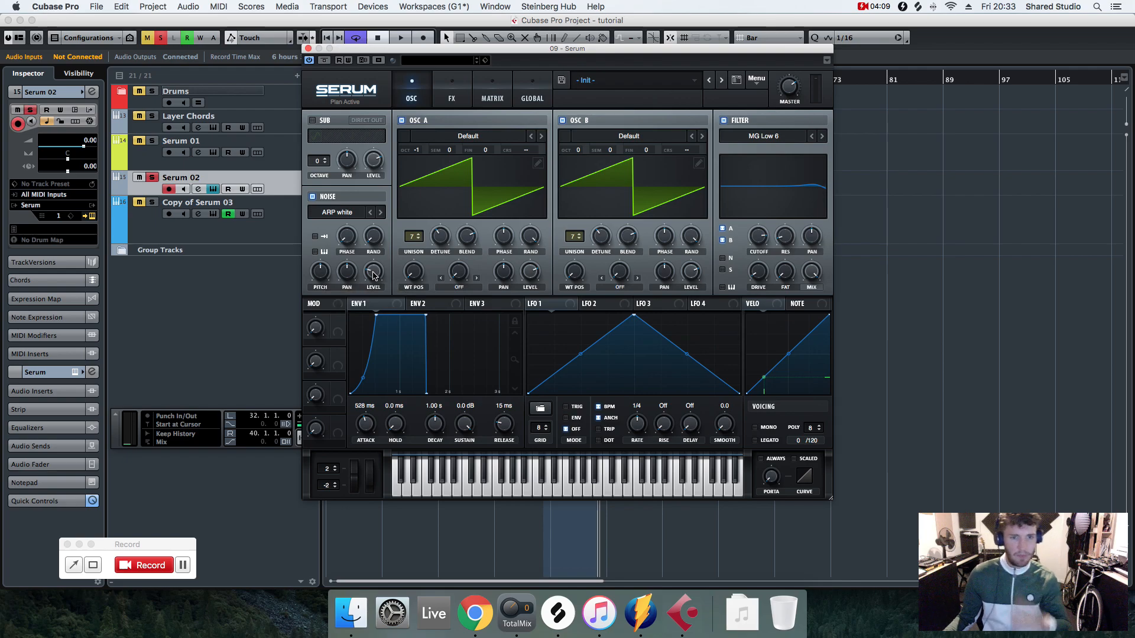
left_click_drag(374, 278, 383, 252)
Step: Play the loop and switch the noise oscillator off and back on to compare the sound
key("space")
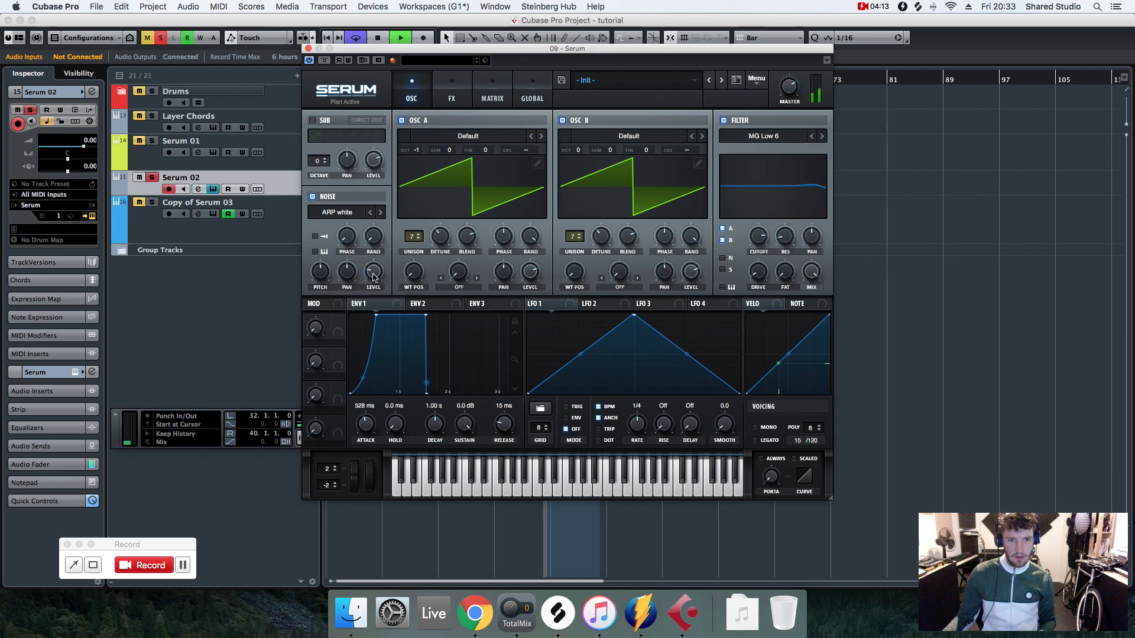
mouse_move(375, 272)
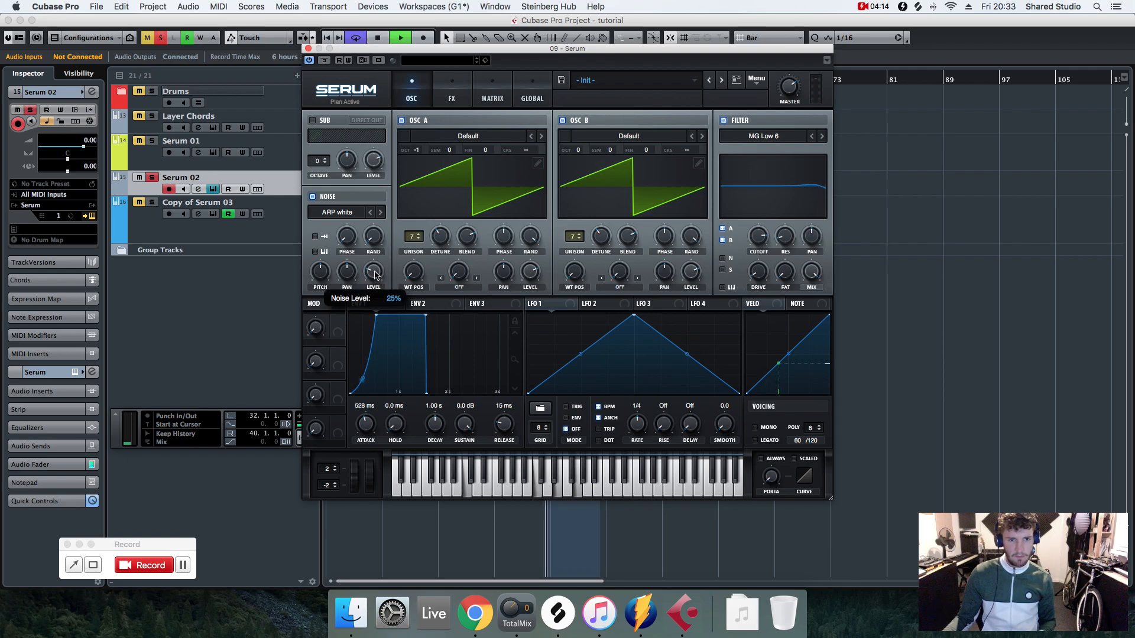
left_click(313, 197)
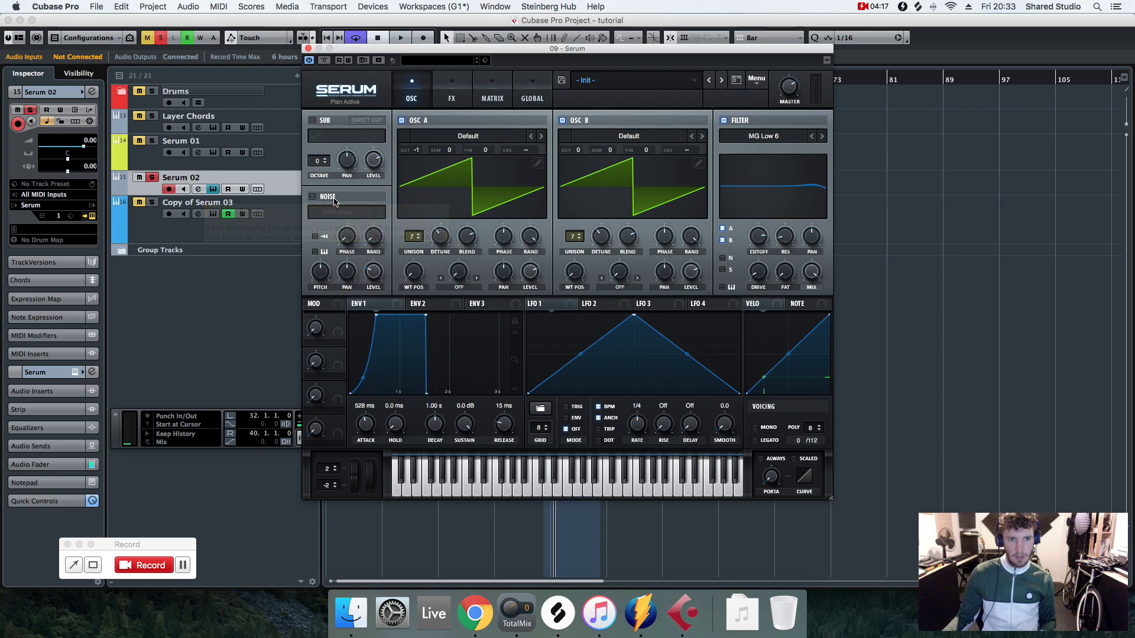
left_click(313, 196)
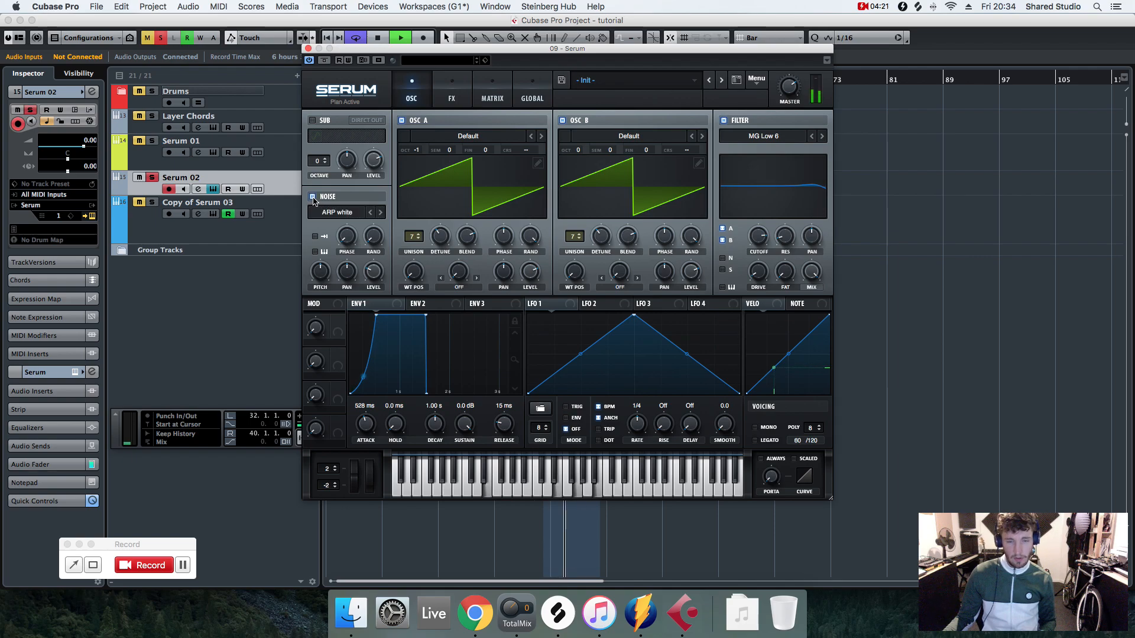
key("space")
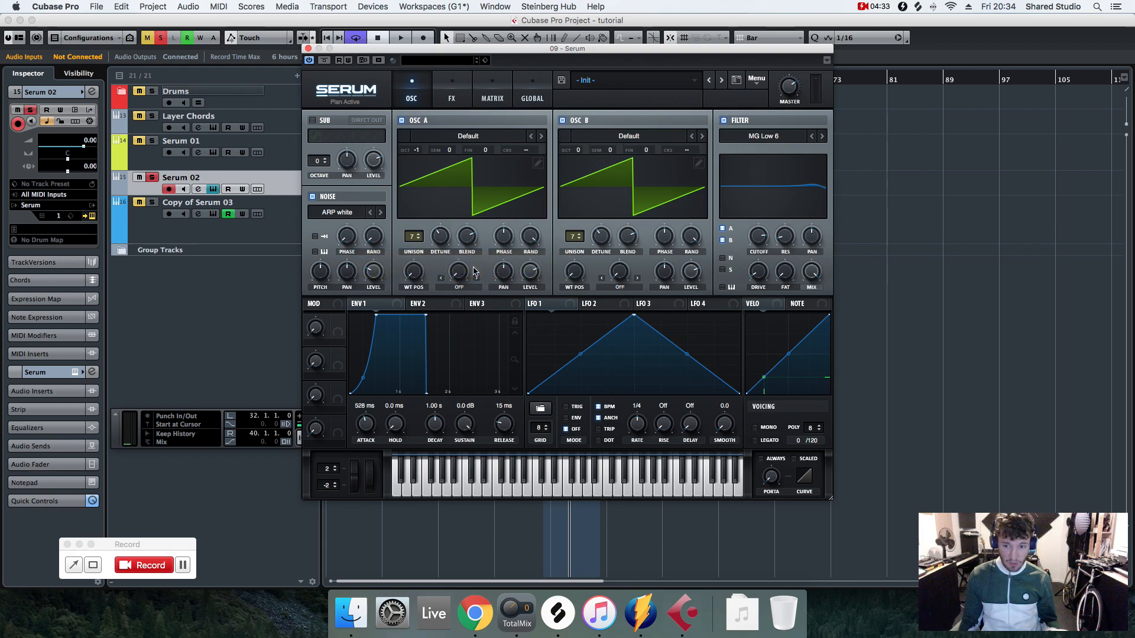
Step: Enable the EQ effect with a low cut at about 330 Hz, lower its Q, and reset the low band's gain to 0.0
left_click(452, 87)
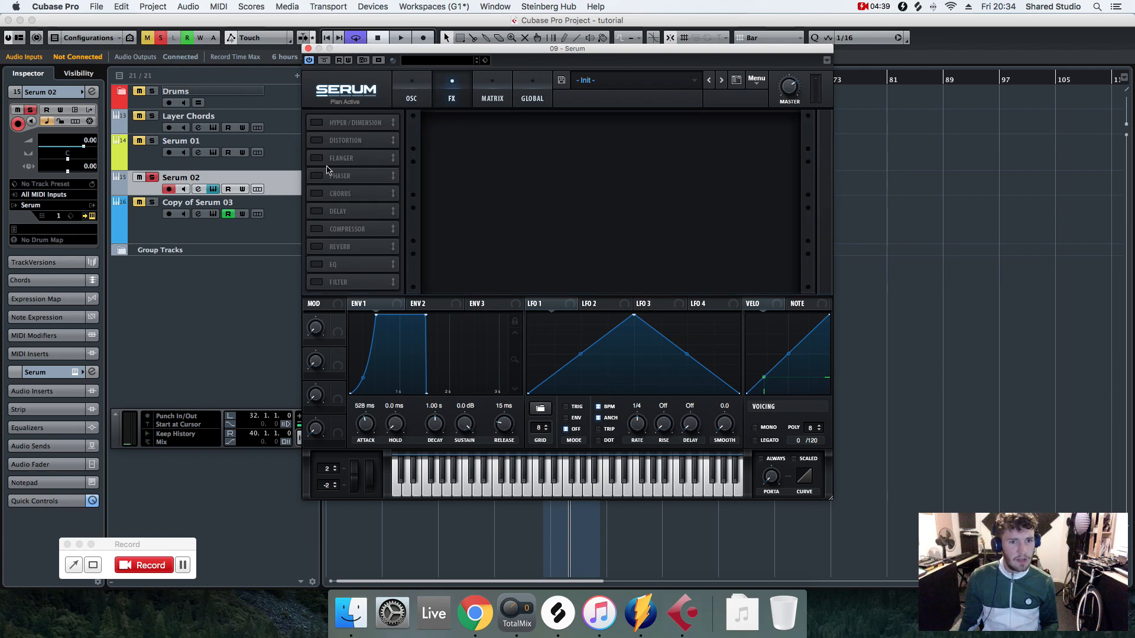
left_click(317, 265)
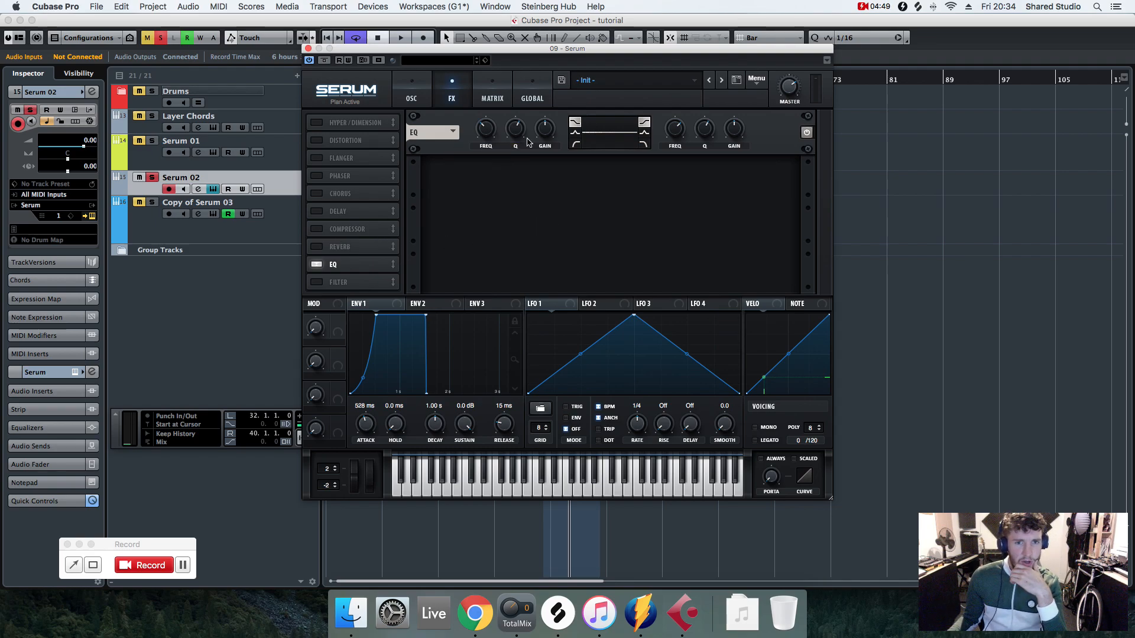
left_click(575, 145)
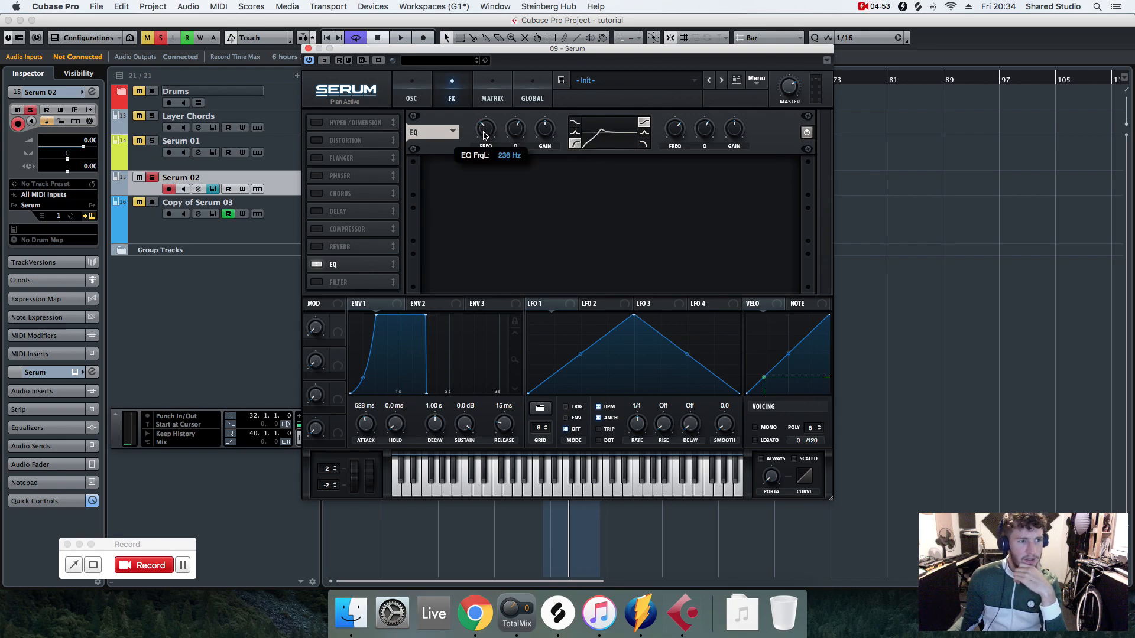
scroll(488, 132, "up", 2)
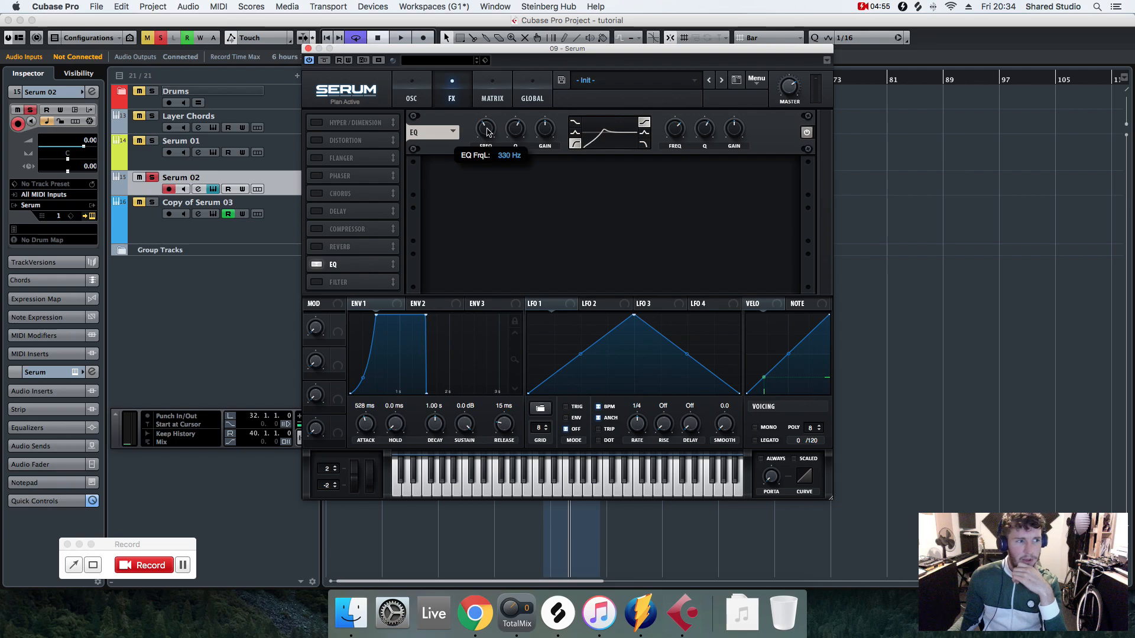
left_click_drag(511, 129, 511, 134)
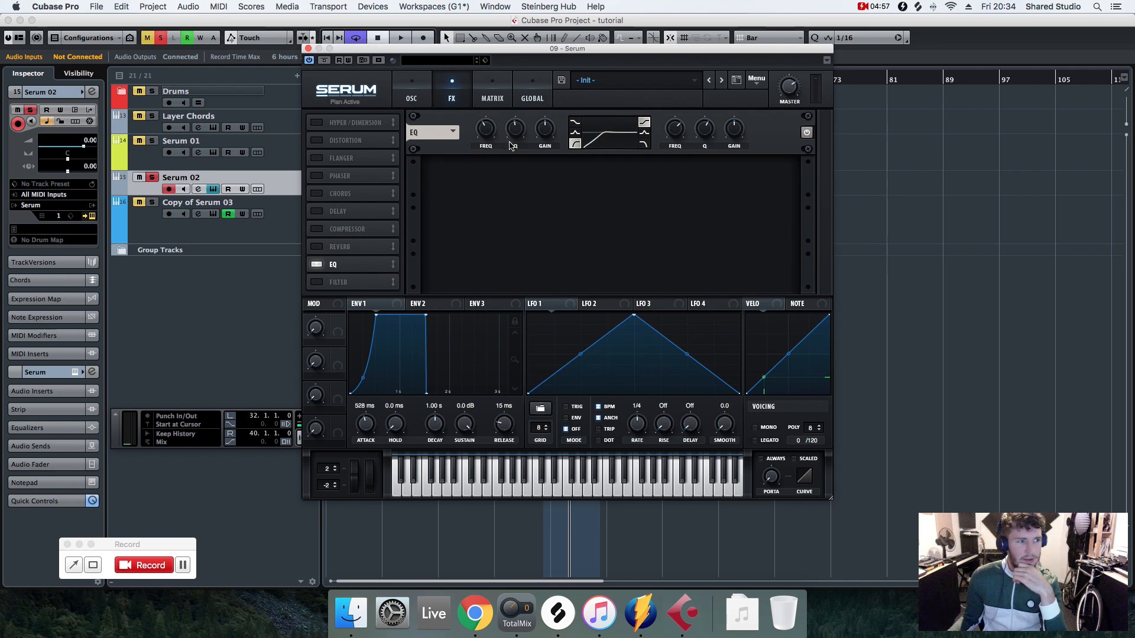
double_click(542, 132)
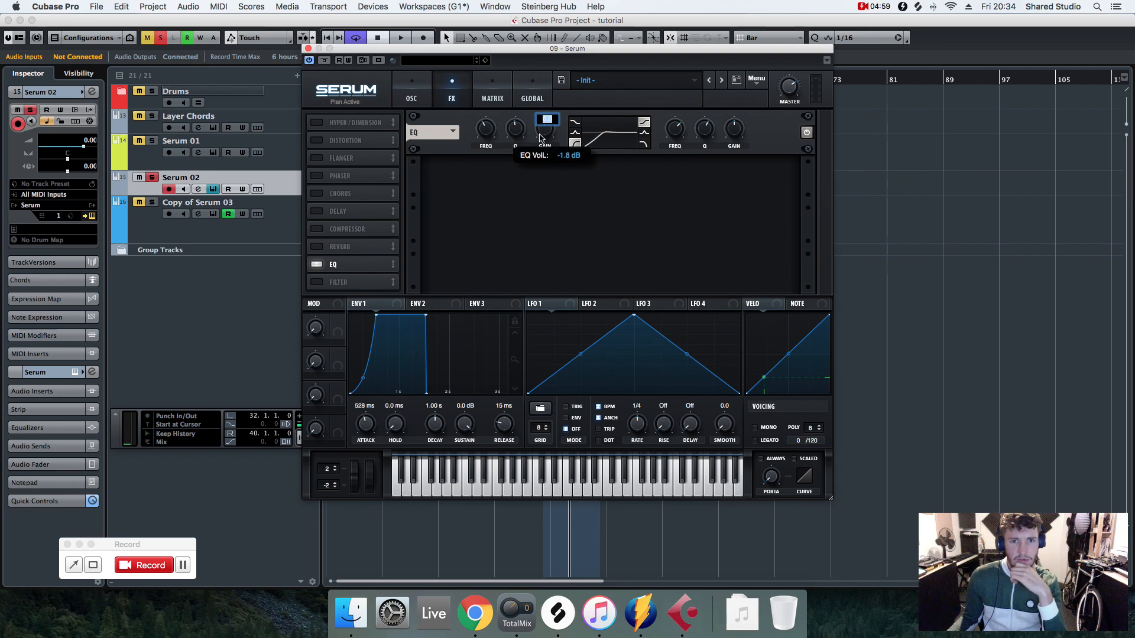
left_click(534, 136)
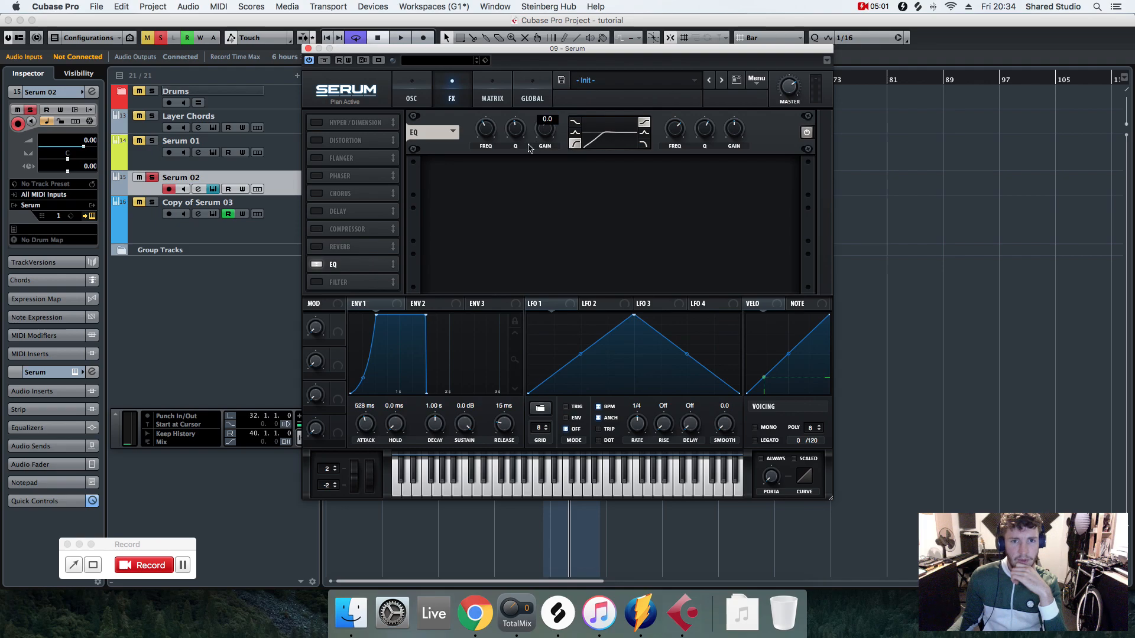
Step: Lower the EQ's low-cut frequency slightly during playback, and switch the EQ off and back on to compare
key("space")
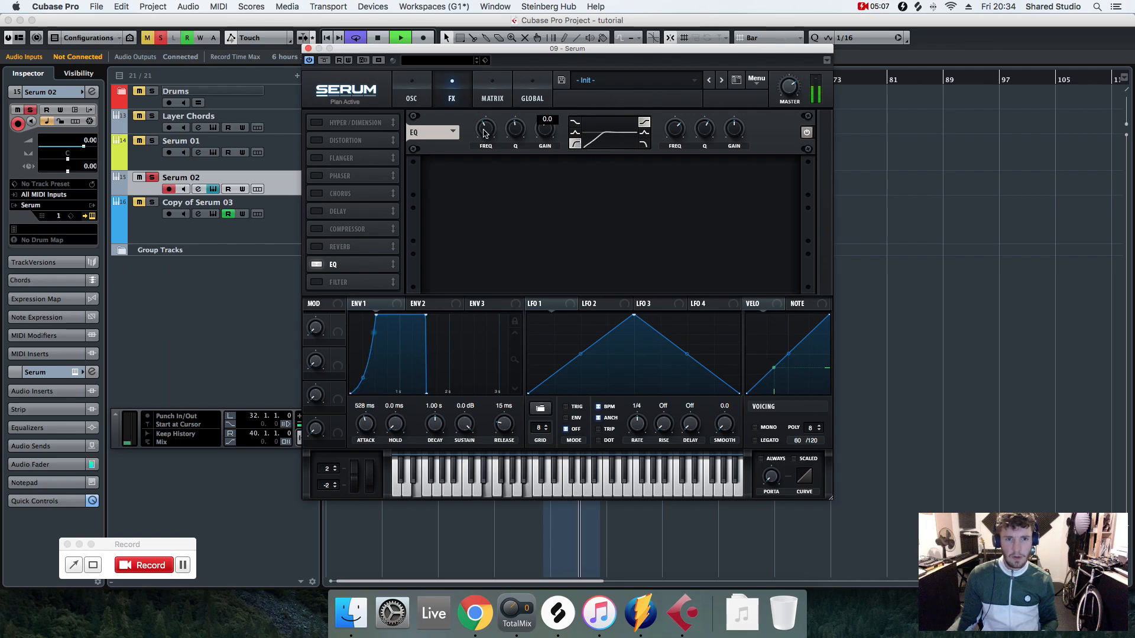
mouse_move(484, 134)
left_click_drag(484, 135, 484, 140)
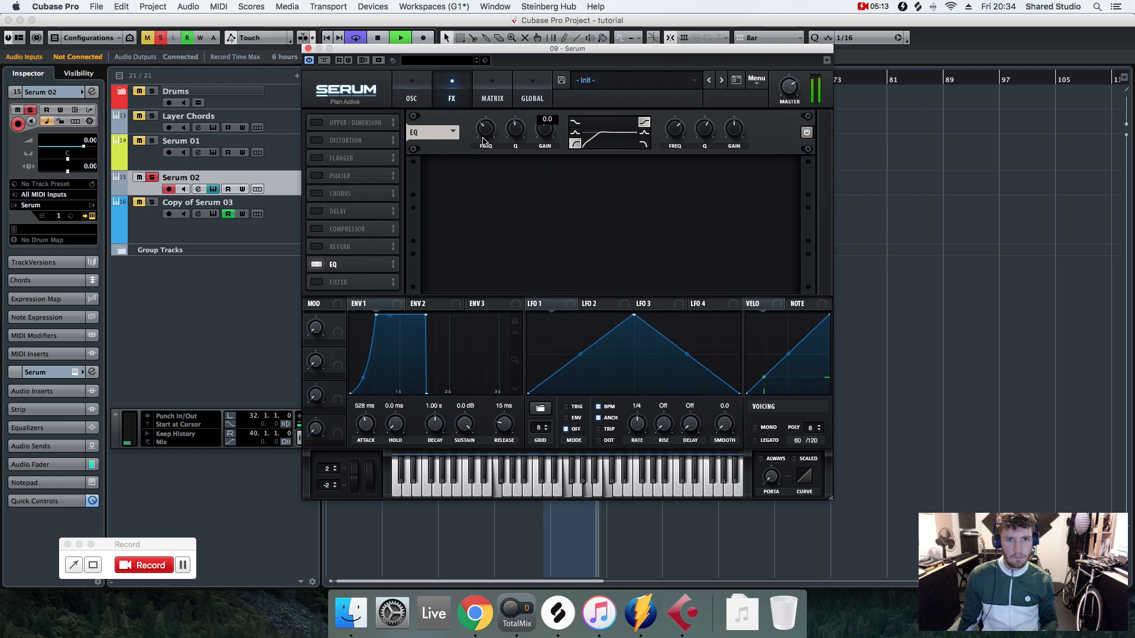
left_click(318, 265)
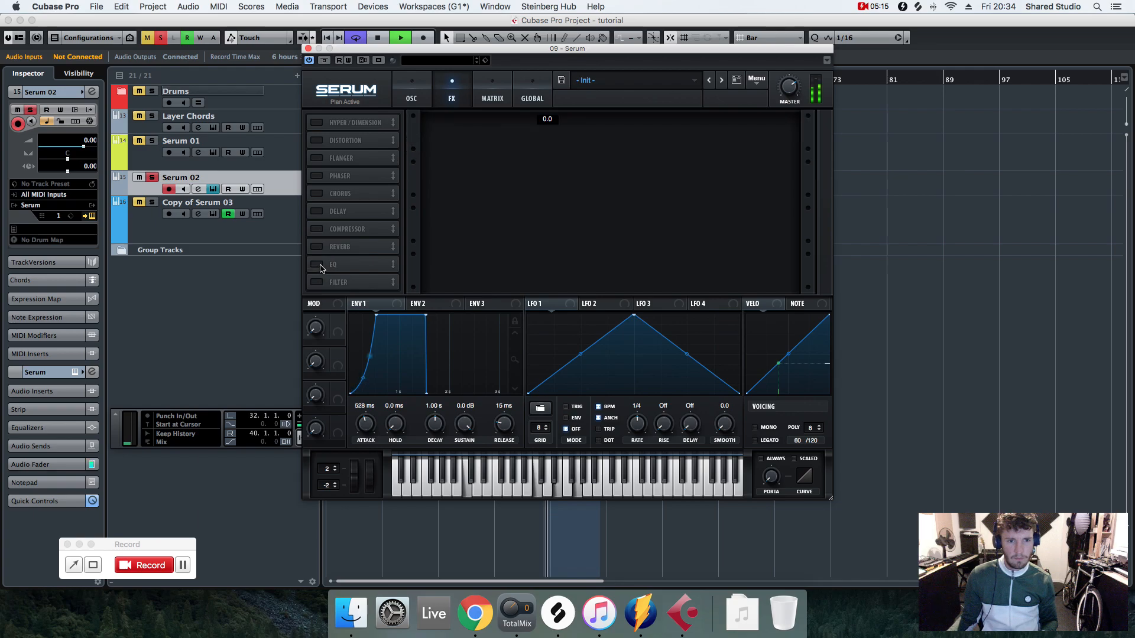
left_click(318, 265)
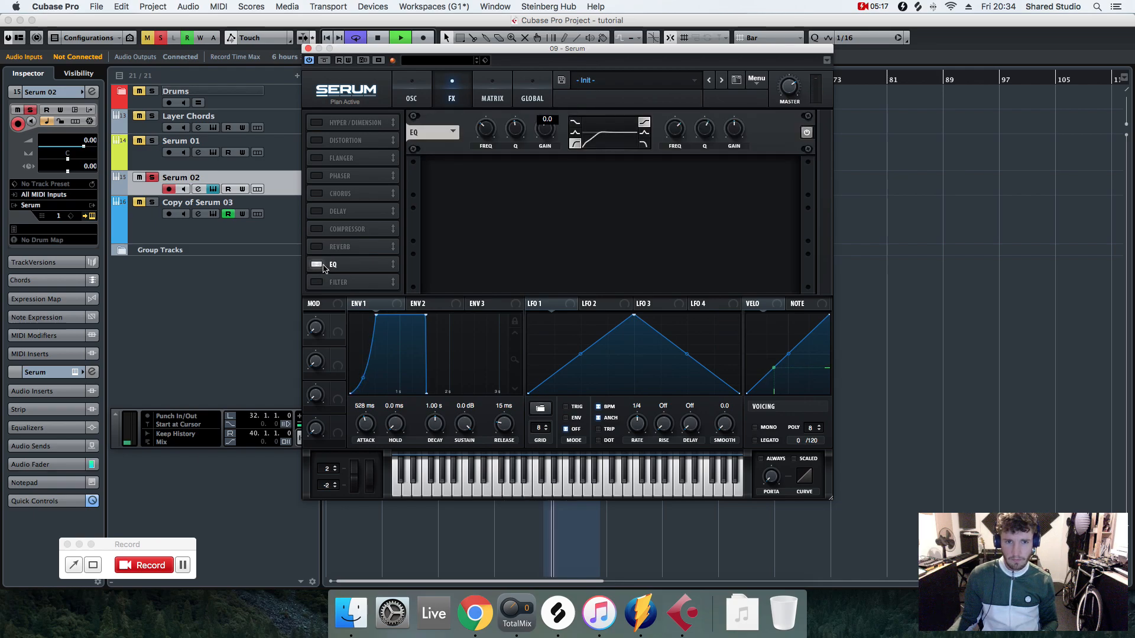
key("space")
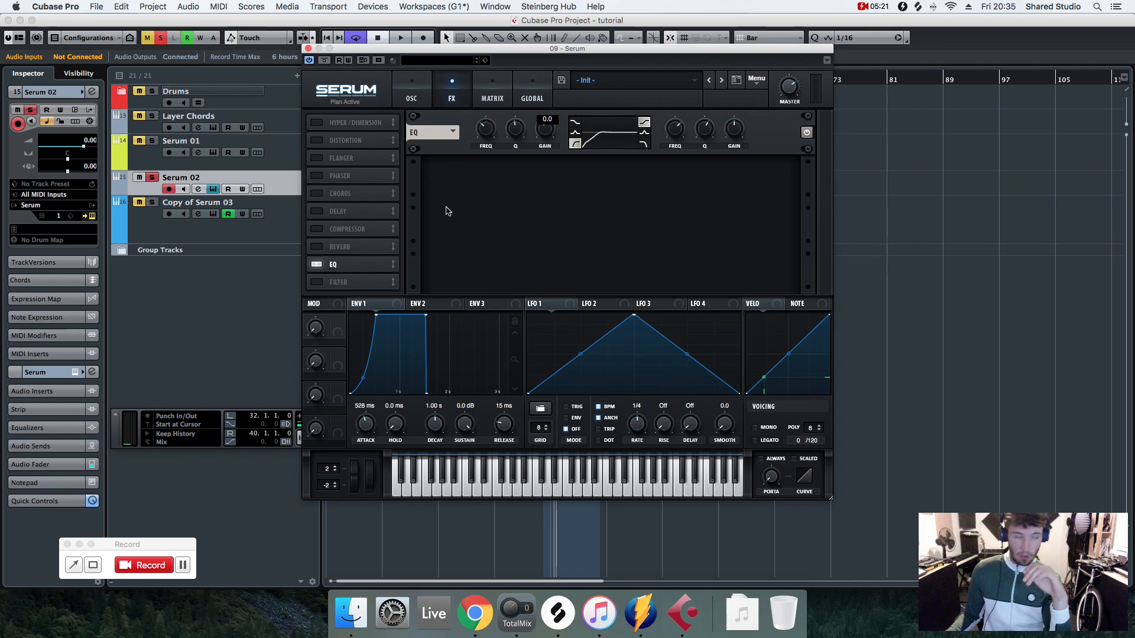
Step: Enable the filter effect with type High 12 and set its cutoff to about 108 Hz while listening to the loop
left_click(317, 283)
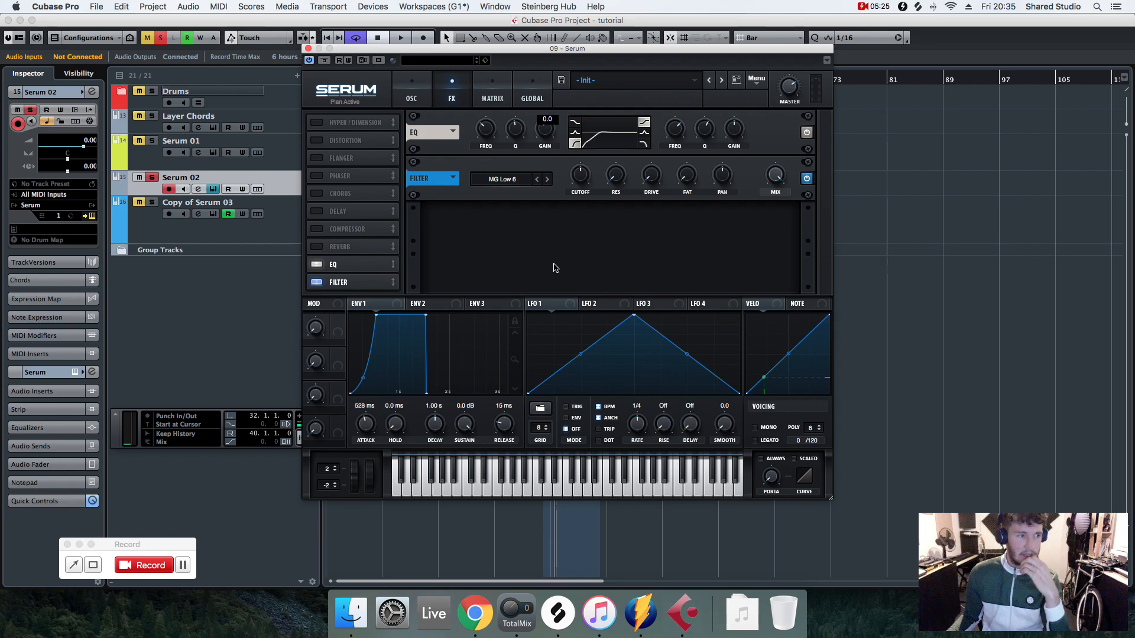
left_click(523, 180)
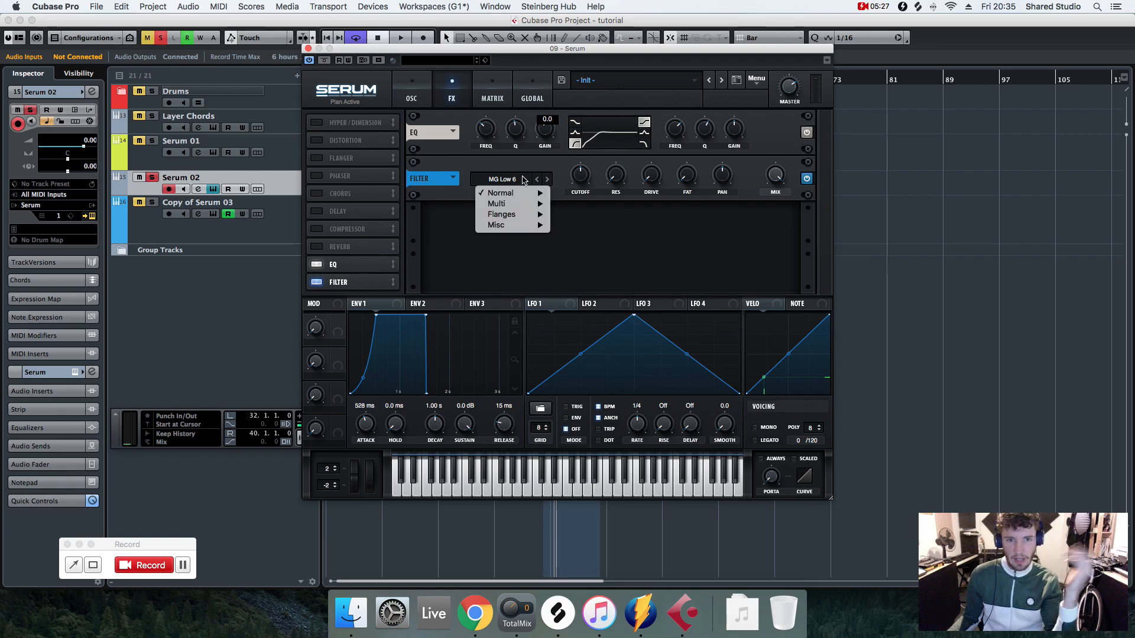
mouse_move(519, 199)
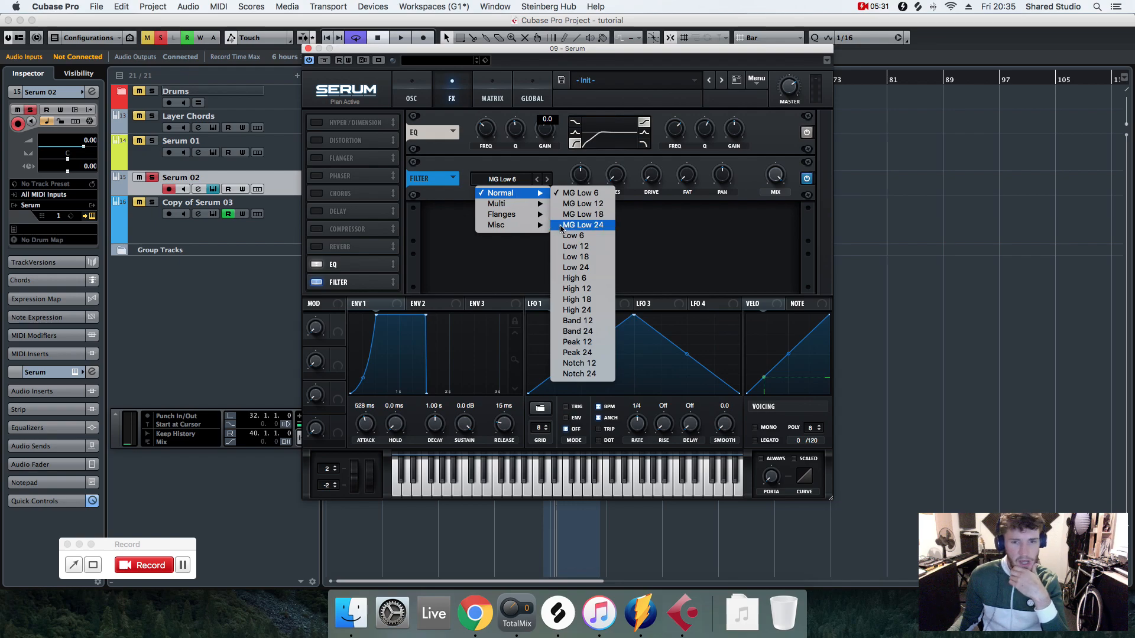
left_click(605, 291)
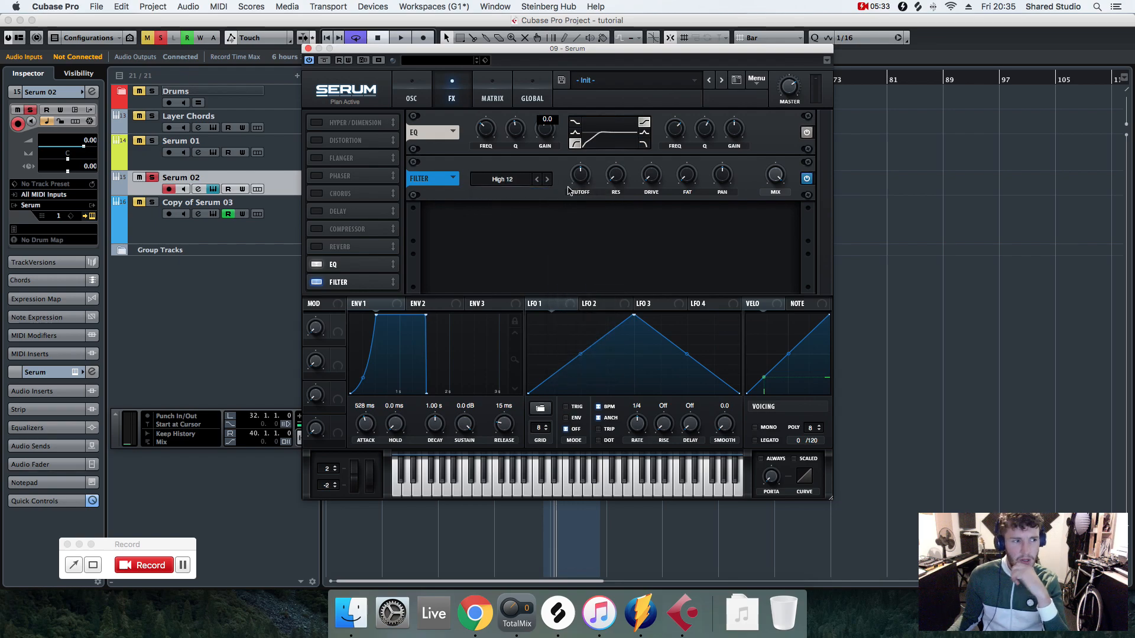
mouse_move(577, 177)
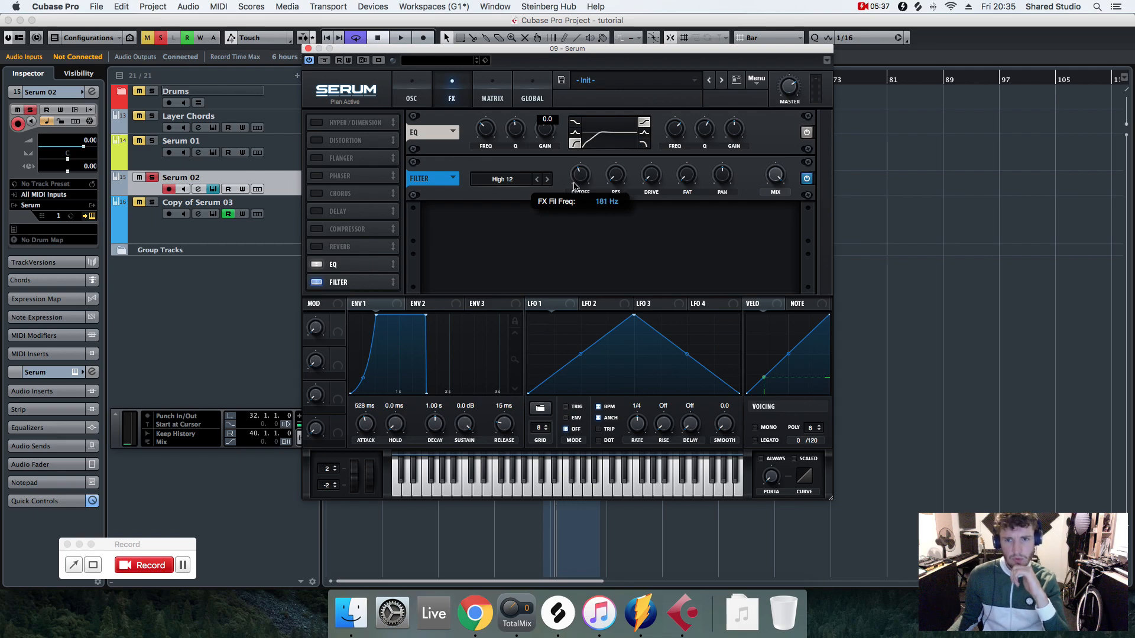
key("space")
left_click_drag(579, 173, 577, 180)
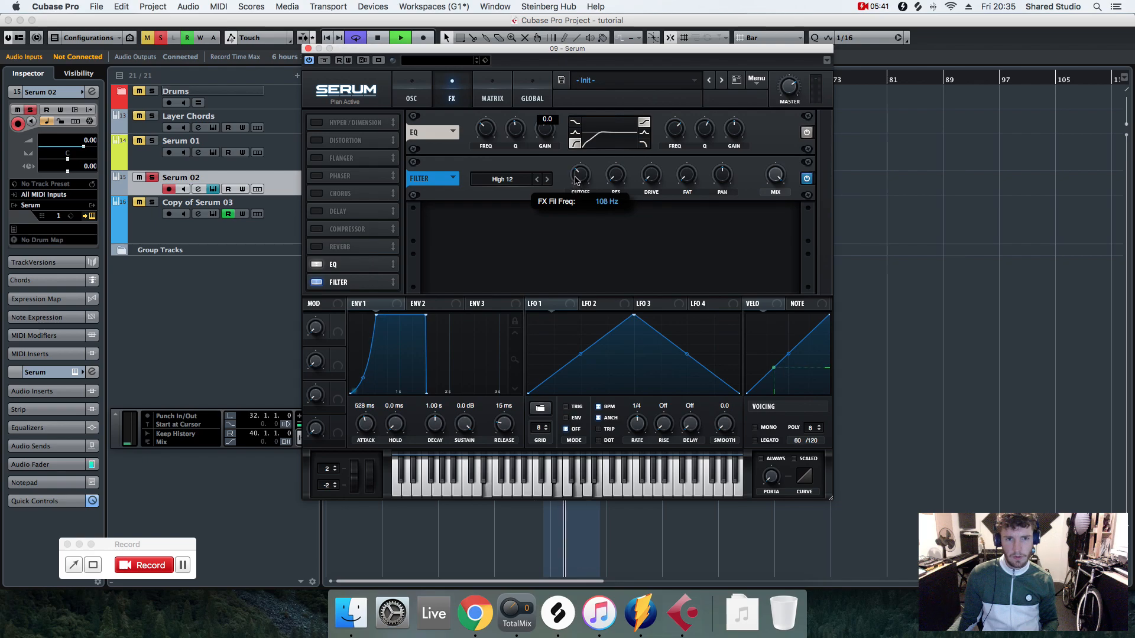
Step: Switch the filter effect off and back on during playback to compare the sound, and stop the loop
left_click(318, 283)
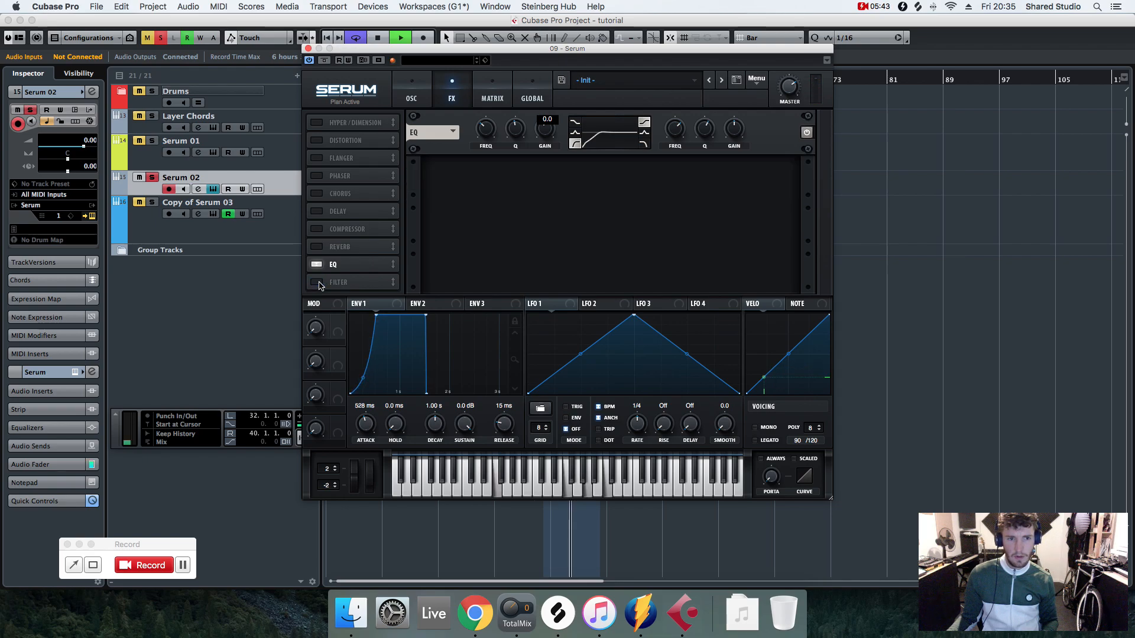
left_click(318, 283)
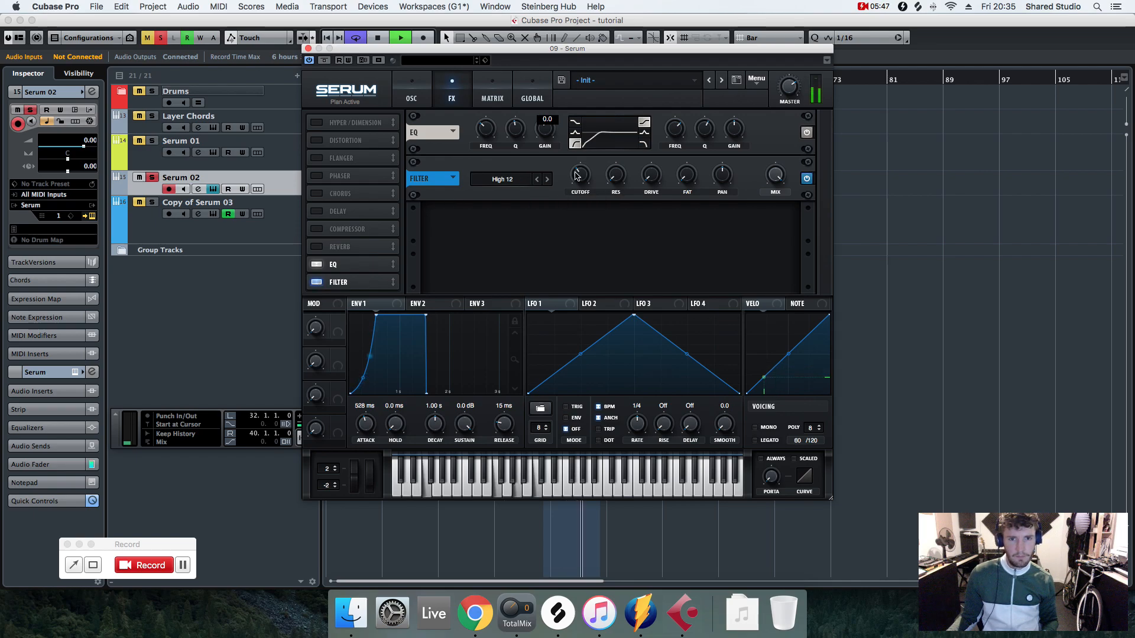
key("space")
Step: Add a compressor after the filter in the effects chain, raise its gain during playback, and close the synth window
left_click(317, 230)
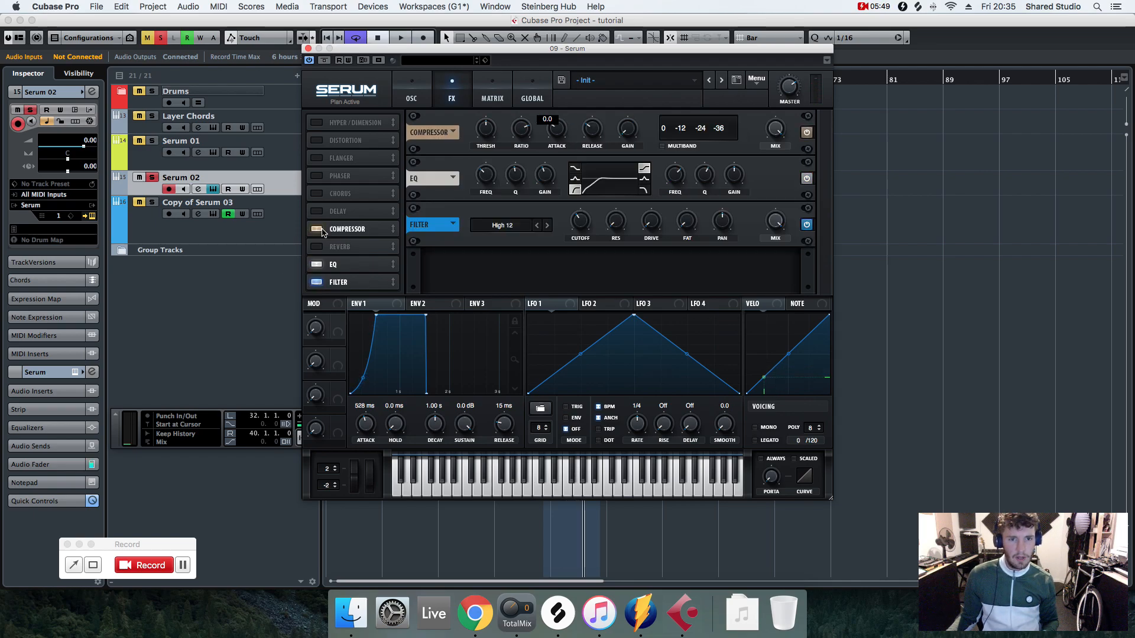
left_click_drag(368, 231, 364, 293)
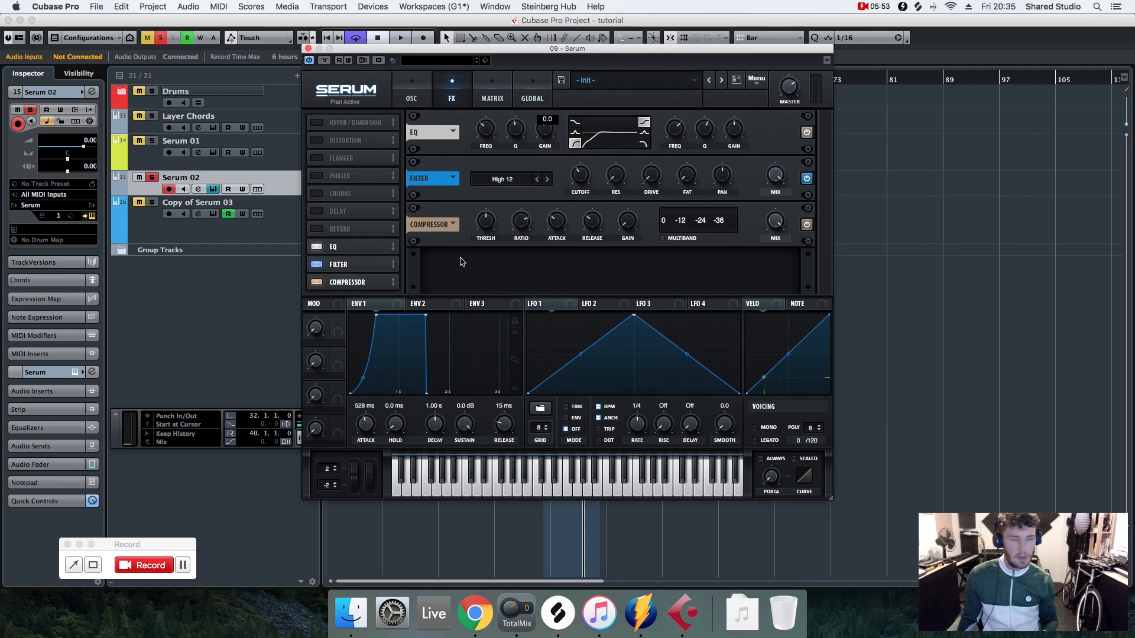
key("space")
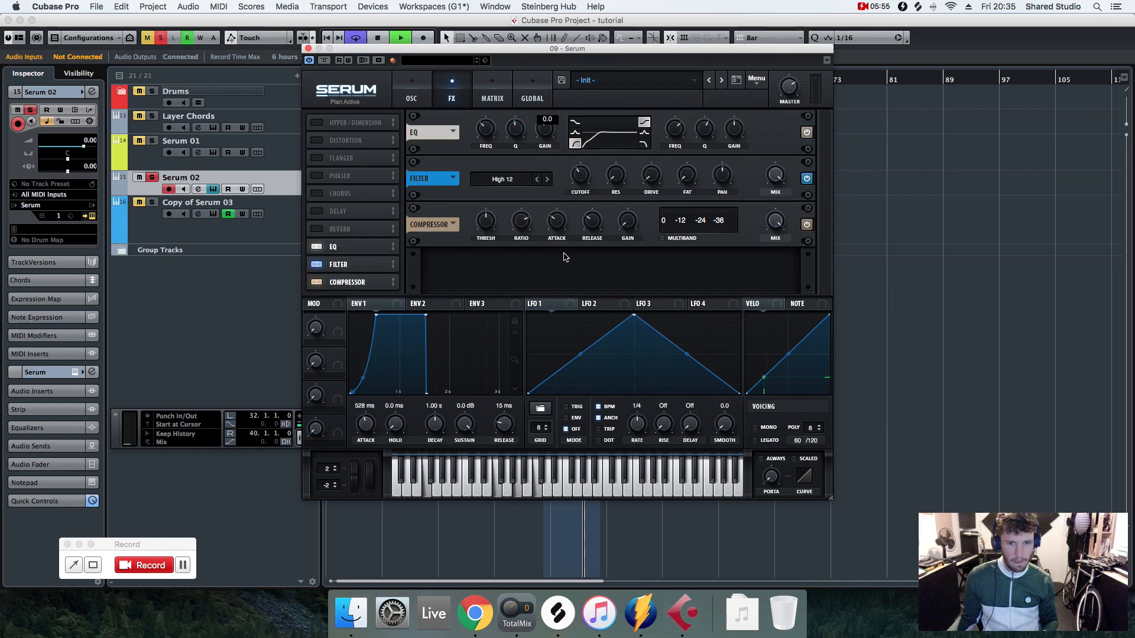
mouse_move(628, 223)
left_mouse_down()
mouse_move(634, 203)
mouse_move(637, 211)
left_mouse_up()
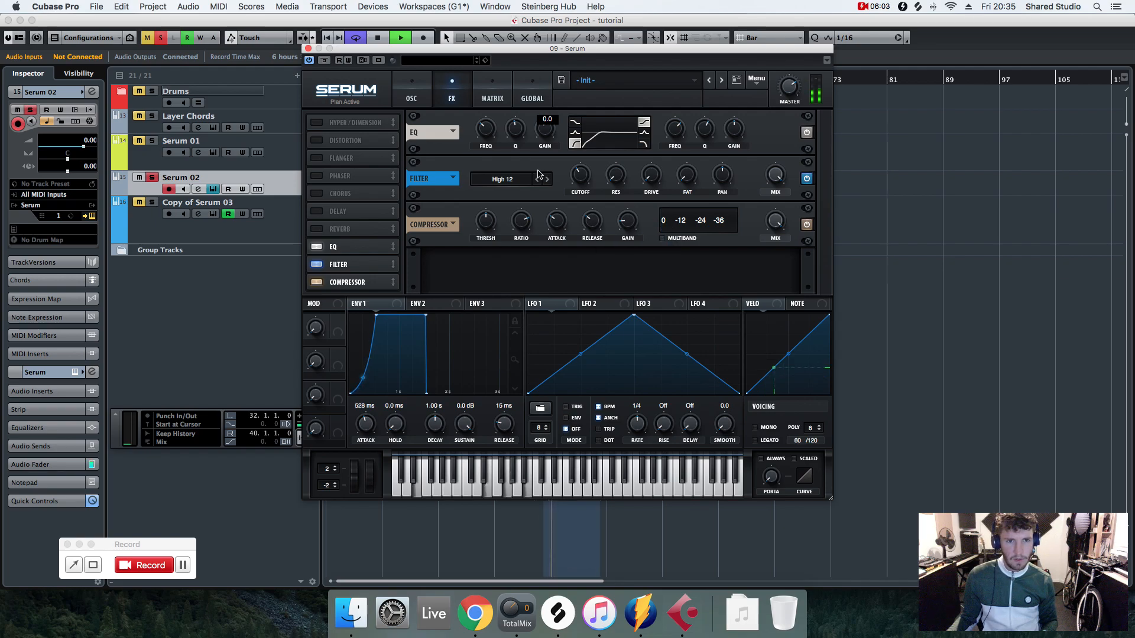
left_click(307, 49)
key("space")
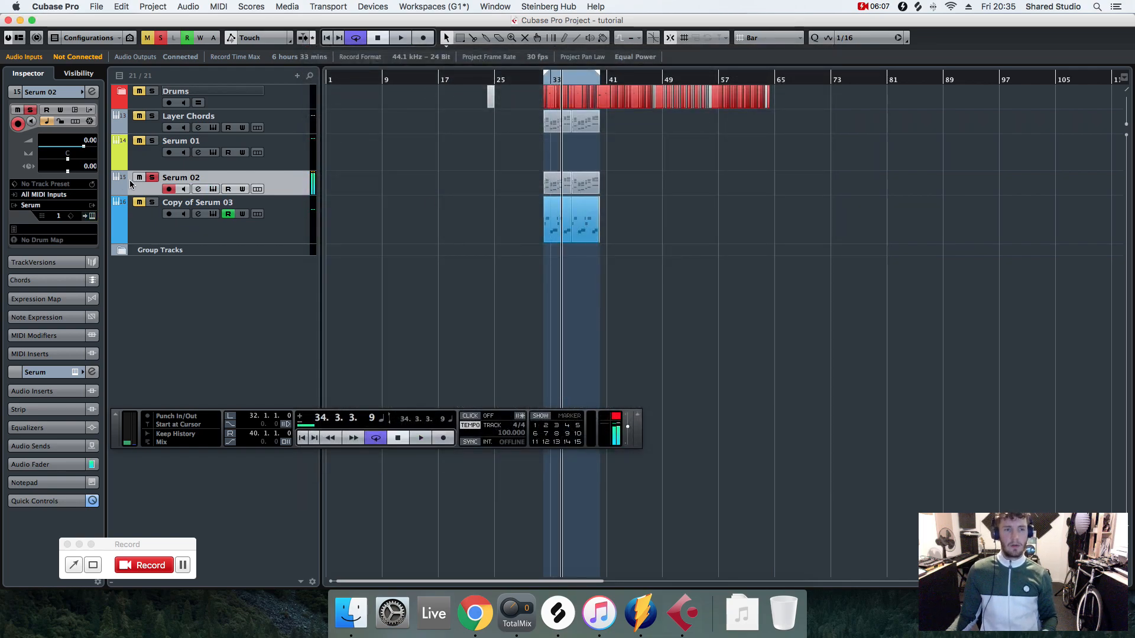
Step: Take the Serum 02 track out of solo and listen to it with the drums from the loop start
left_click(153, 177)
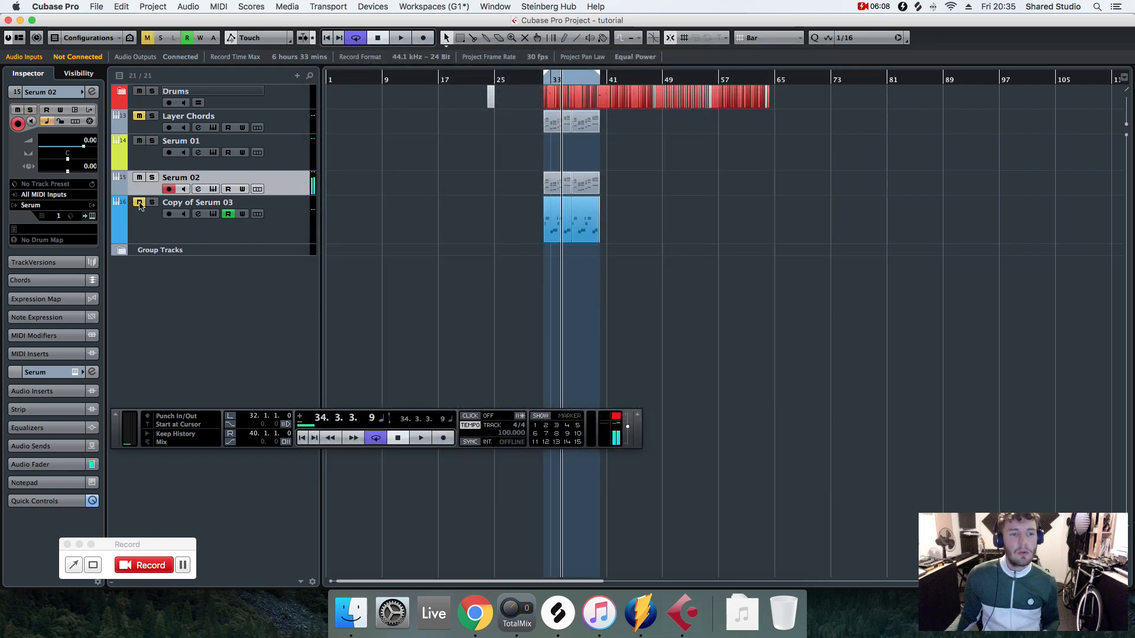
left_click(545, 80)
key("space")
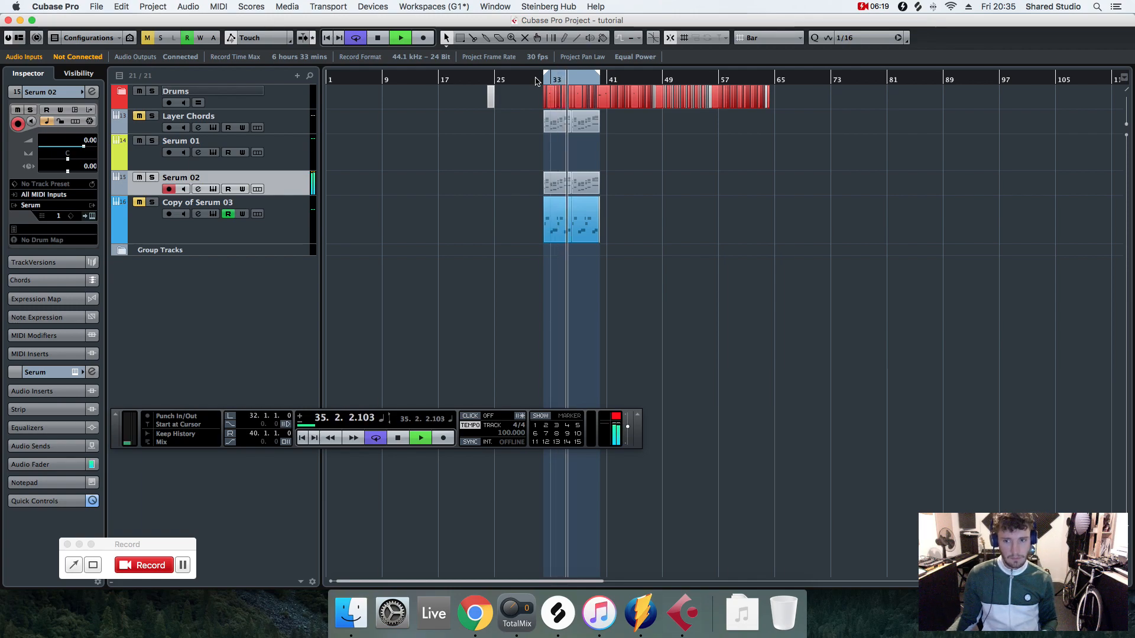
key("space")
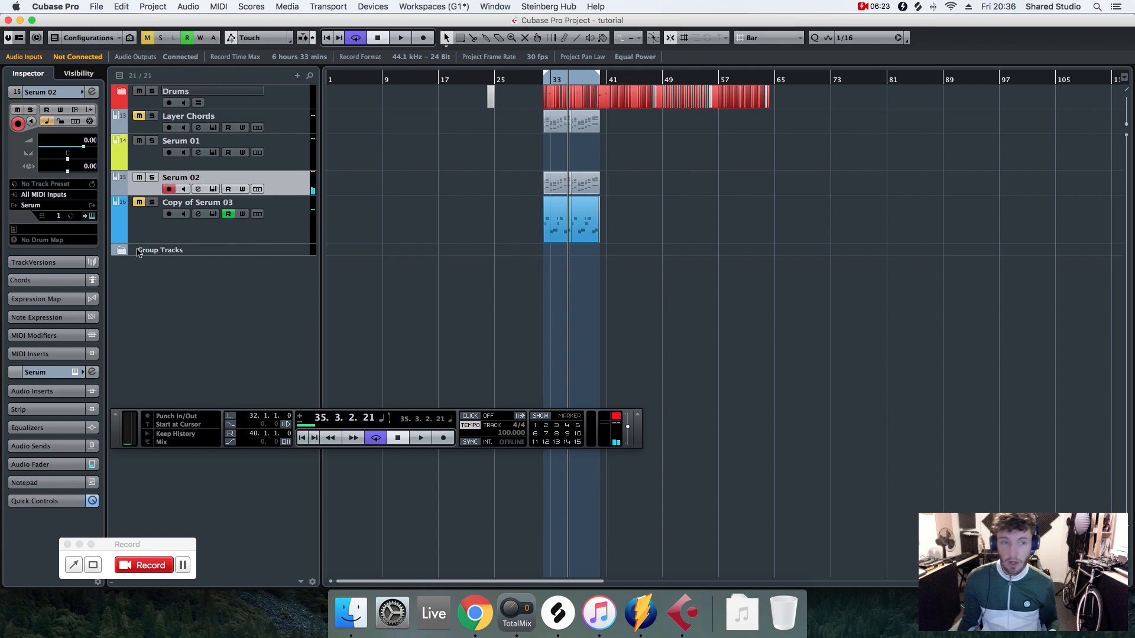
Step: Solo the Copy of Serum 03 track and open its Serum synth window
left_click(152, 204)
left_click(211, 220)
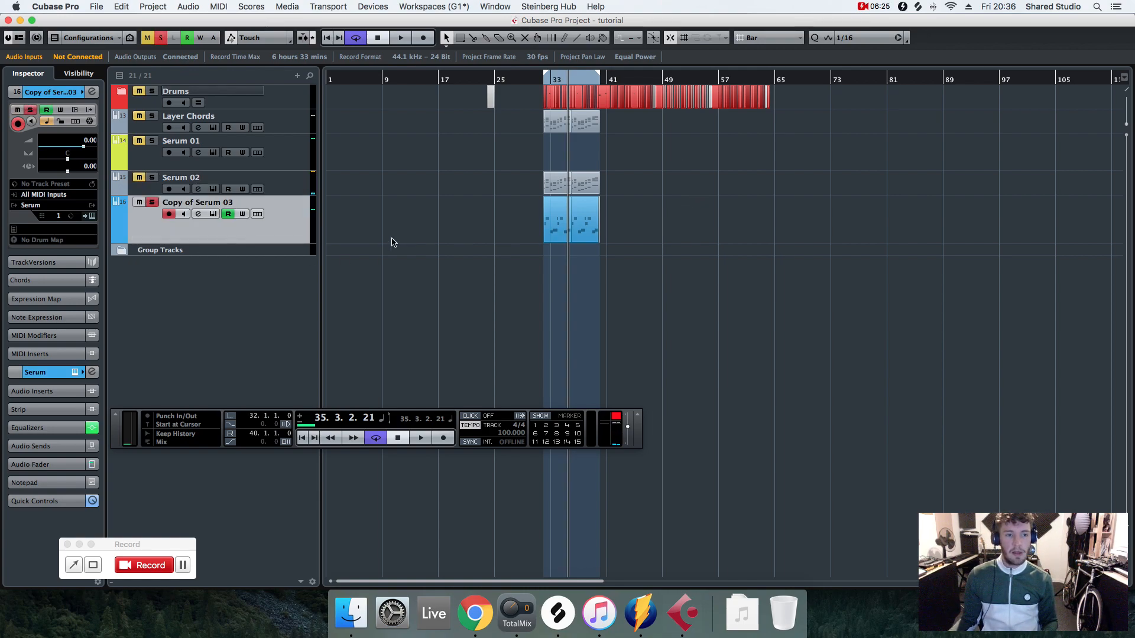
left_click(59, 420)
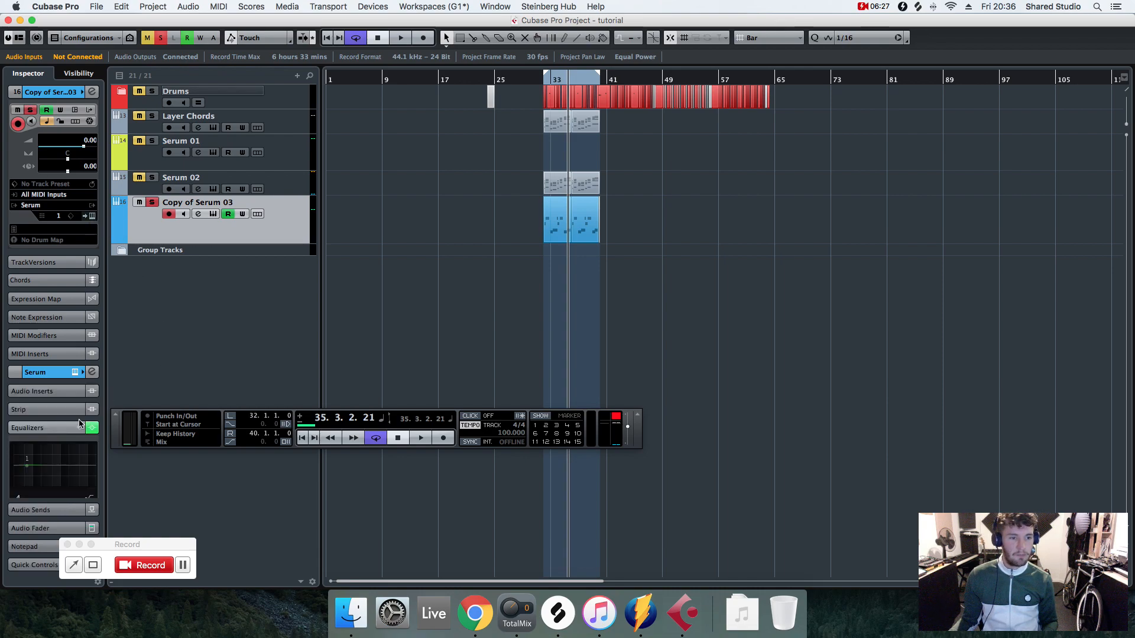
left_click(52, 250)
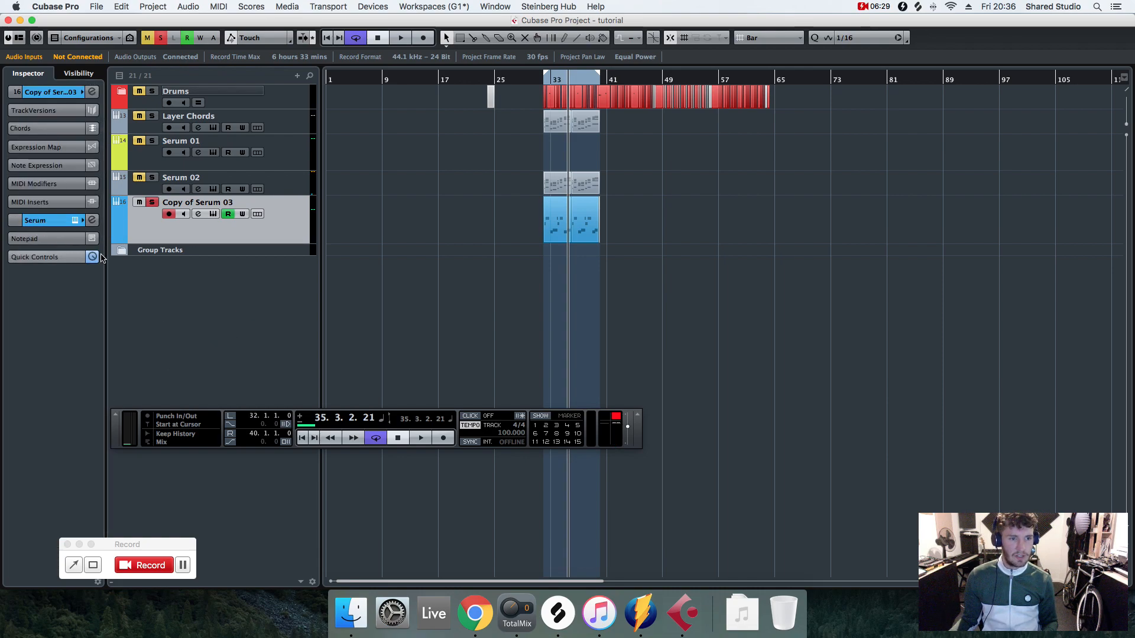
left_click(75, 220)
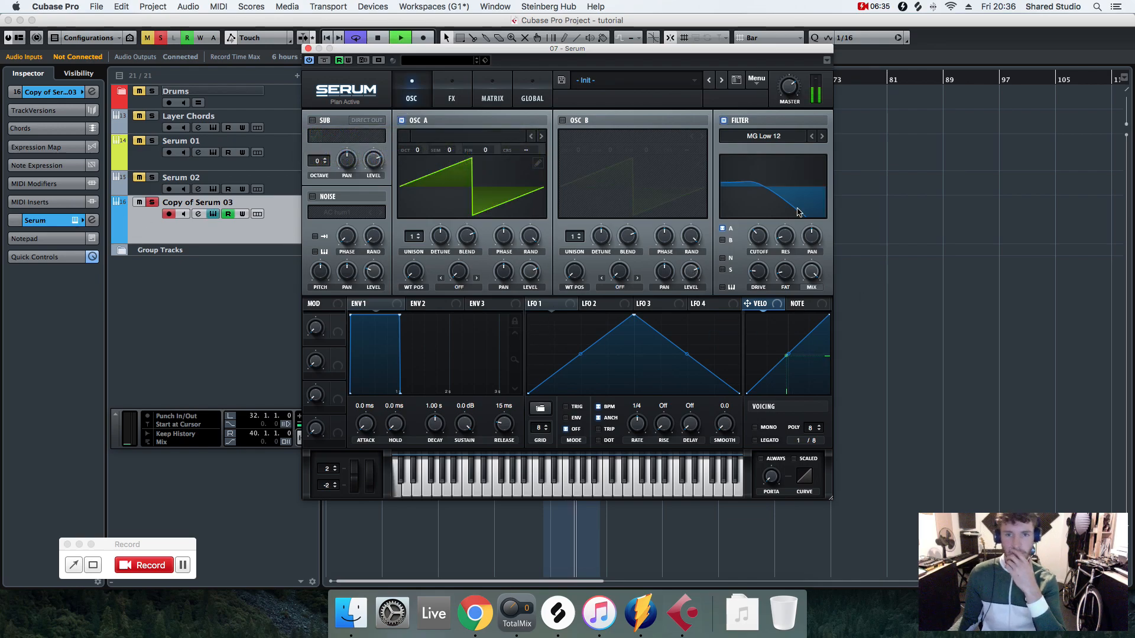
Step: Switch the synth's MG Low 12 filter off and back on across playback to compare the sound, and close the synth window
left_click(724, 120)
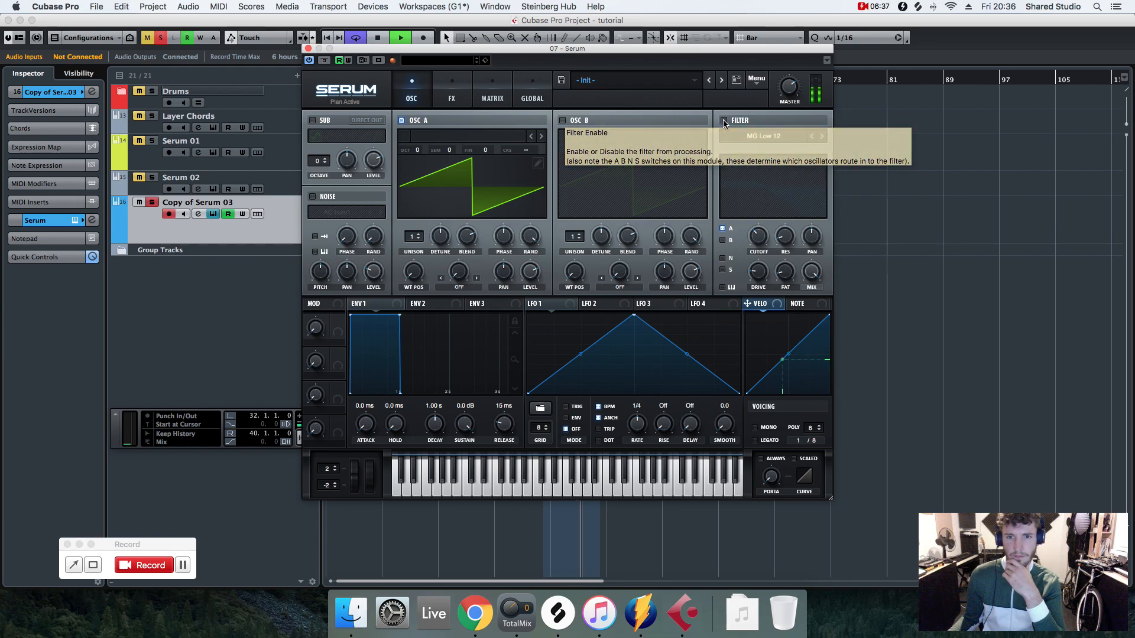
key("space")
key("space")
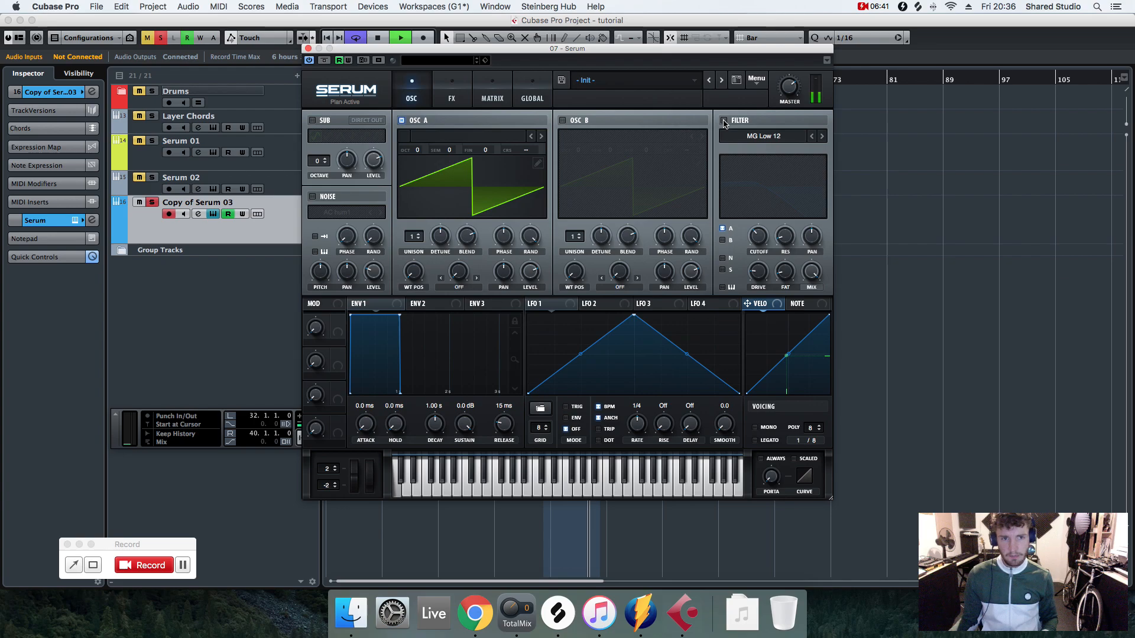
key("space")
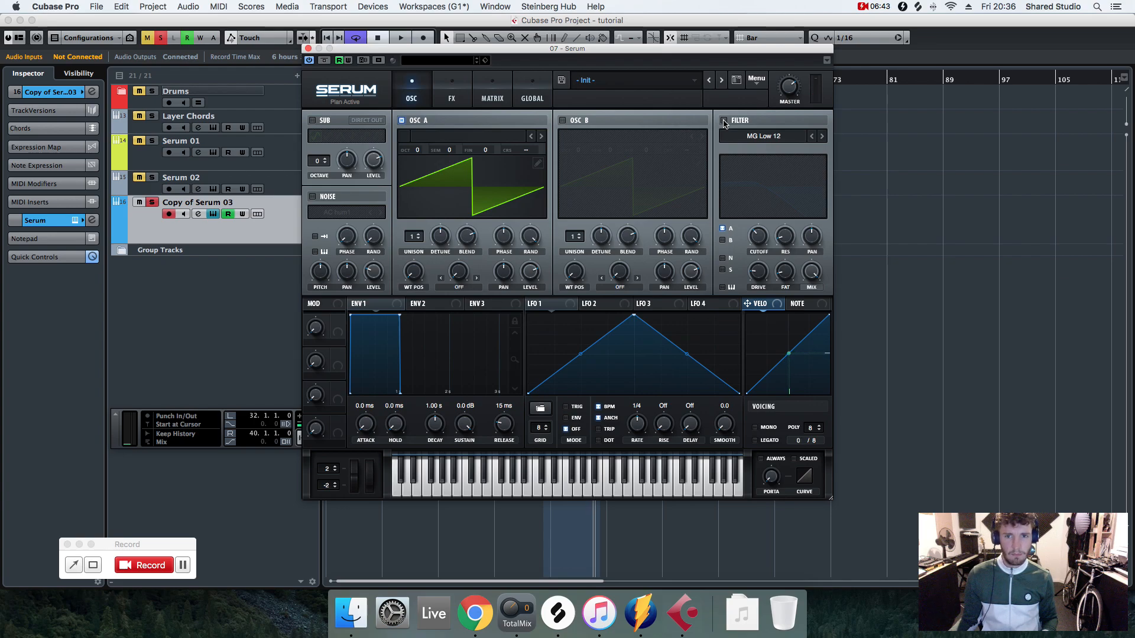
left_click(724, 121)
key("space")
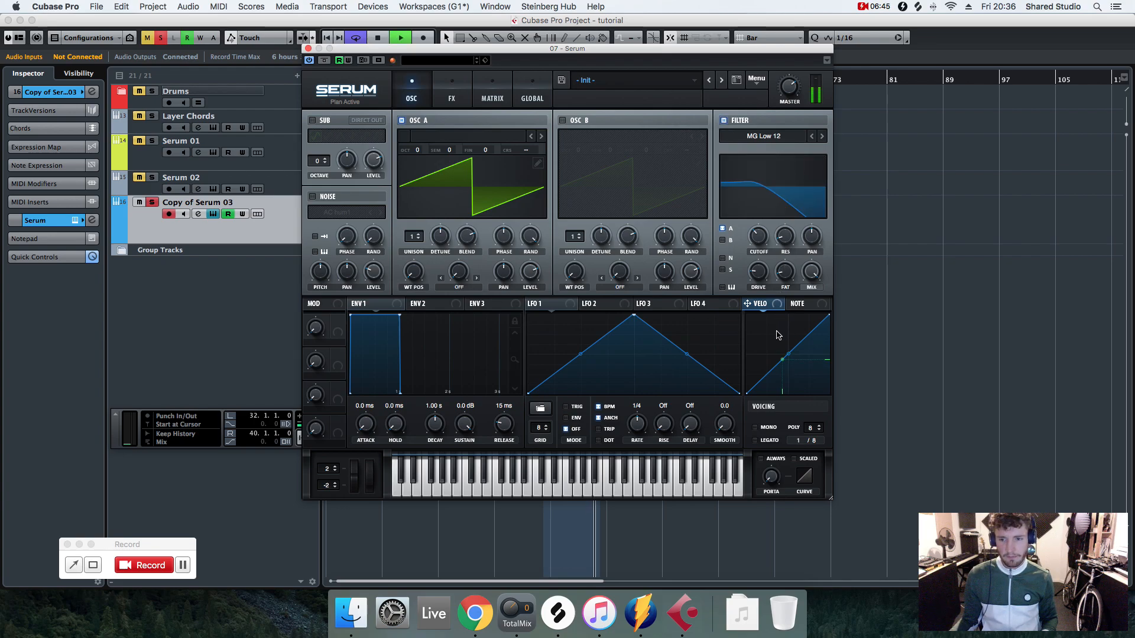
key("space")
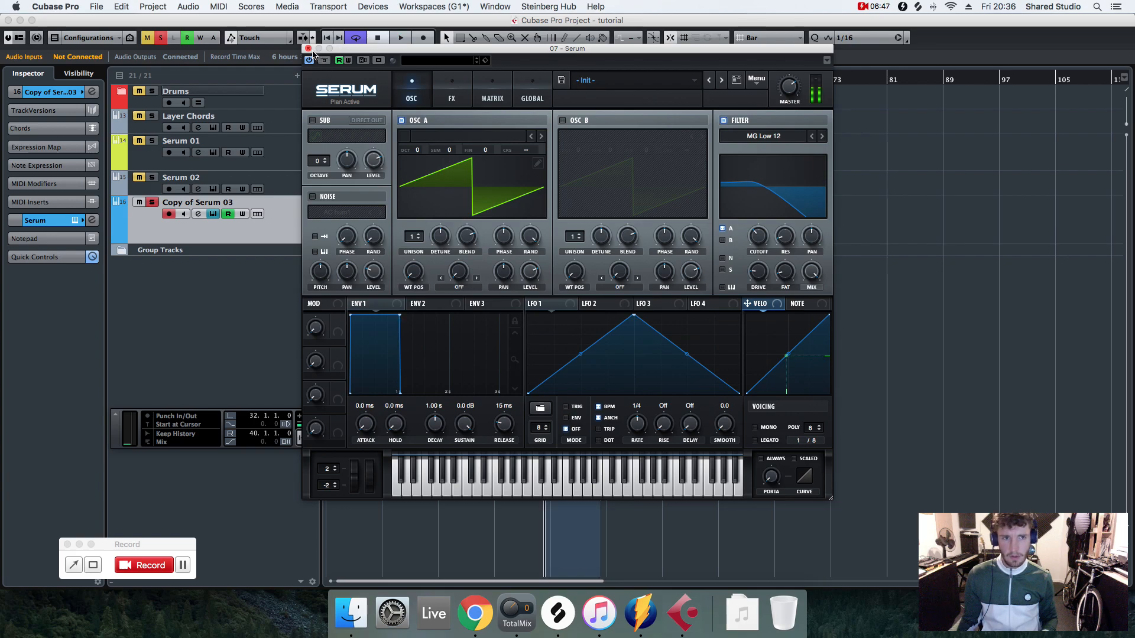
left_click(308, 49)
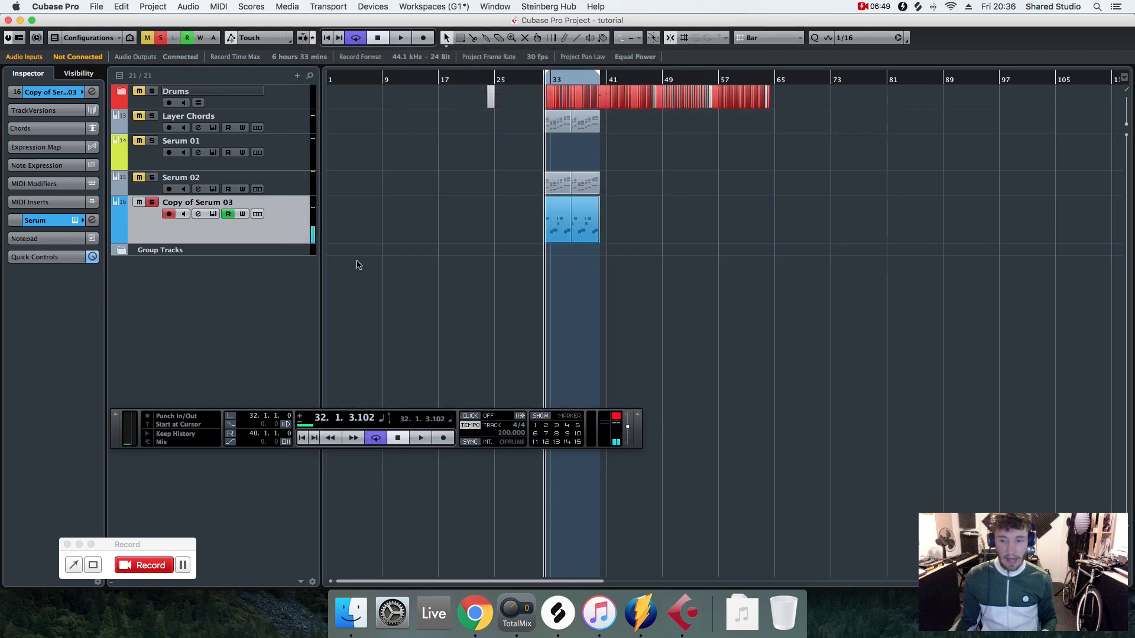
Step: Solo Serum 02 alongside Copy of Serum 03 and listen to the two layers together in the loop
left_click(153, 180)
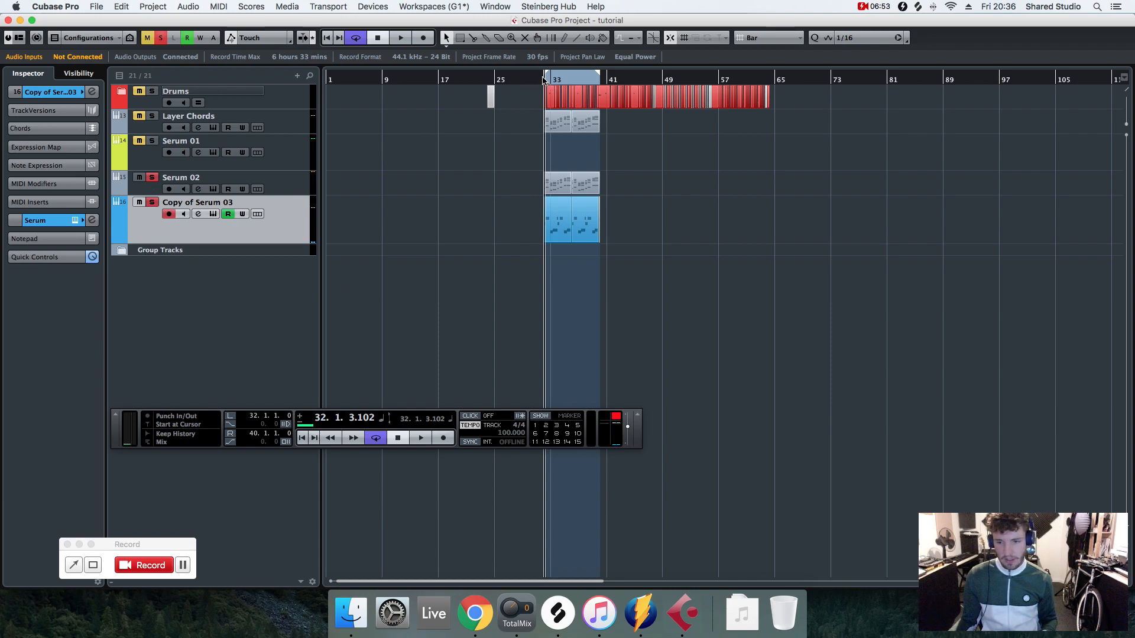
key("space")
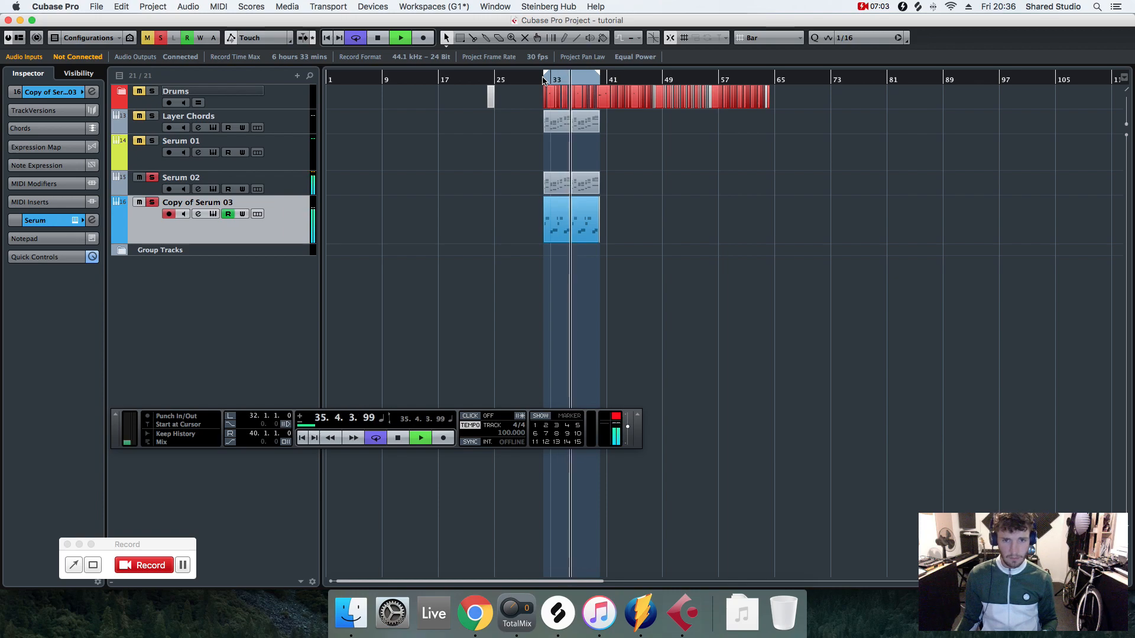
key("space")
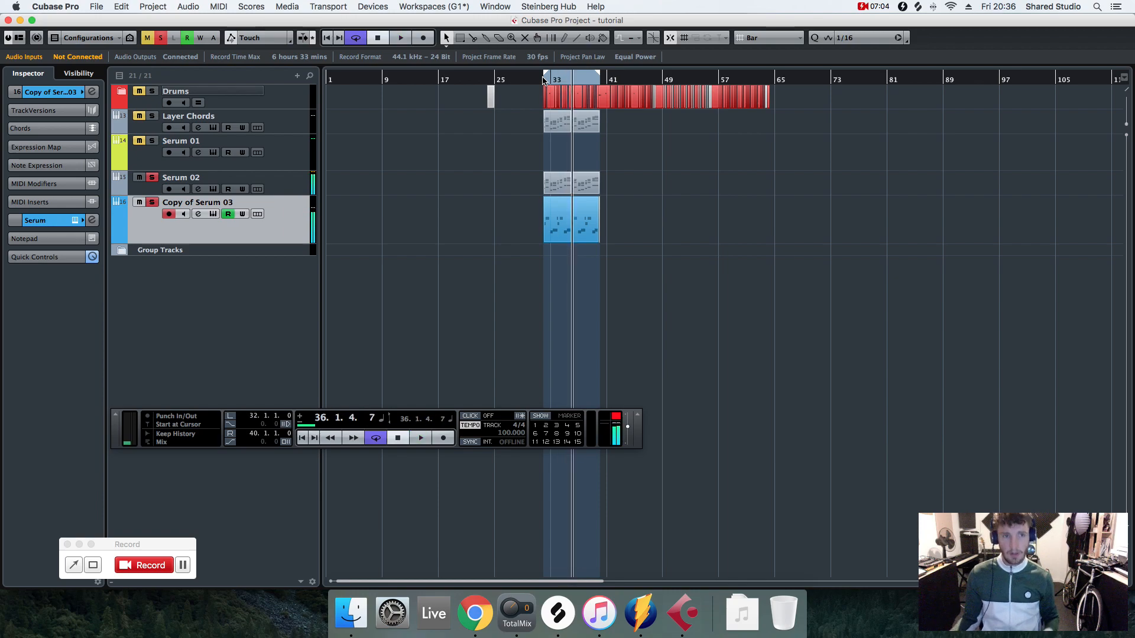
Step: Clear all track solos and unmute the Copy of Serum 03 track
left_click(160, 38)
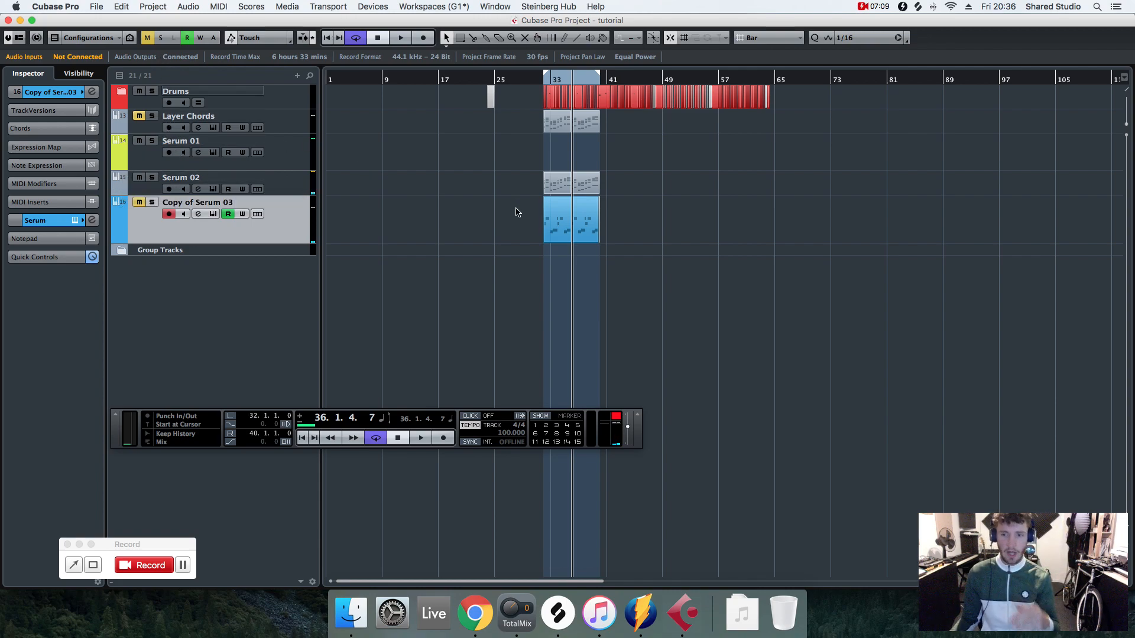
left_click(139, 203)
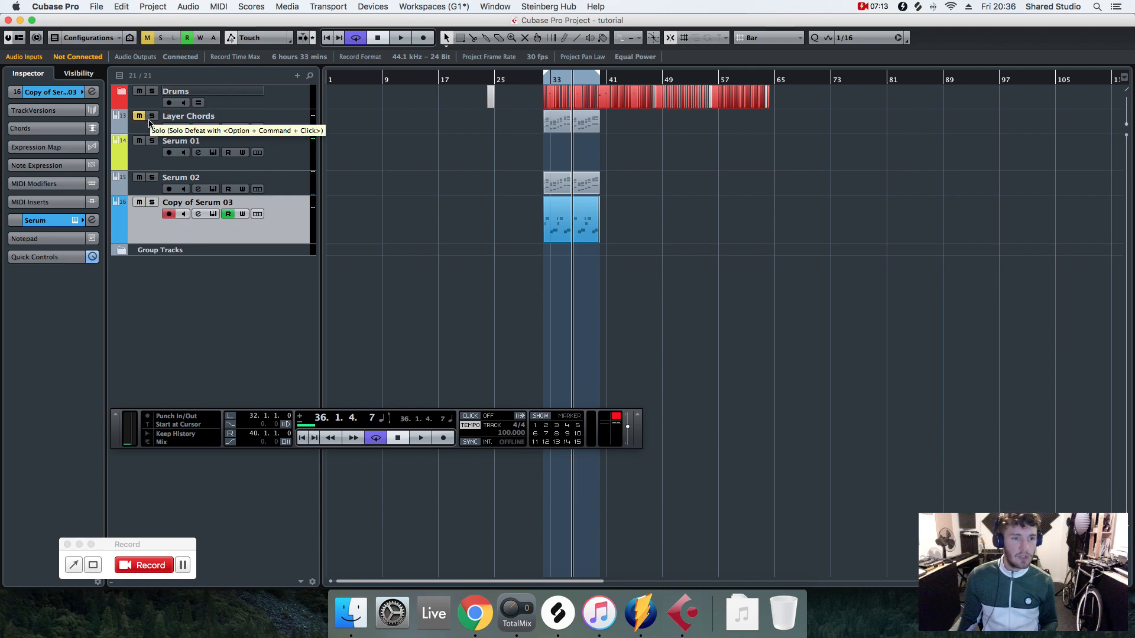
Step: Enlarge and solo the Layer Chords track, view its Jupiter-8 V2 instrument, and close the instrument window
left_click_drag(146, 132, 157, 169)
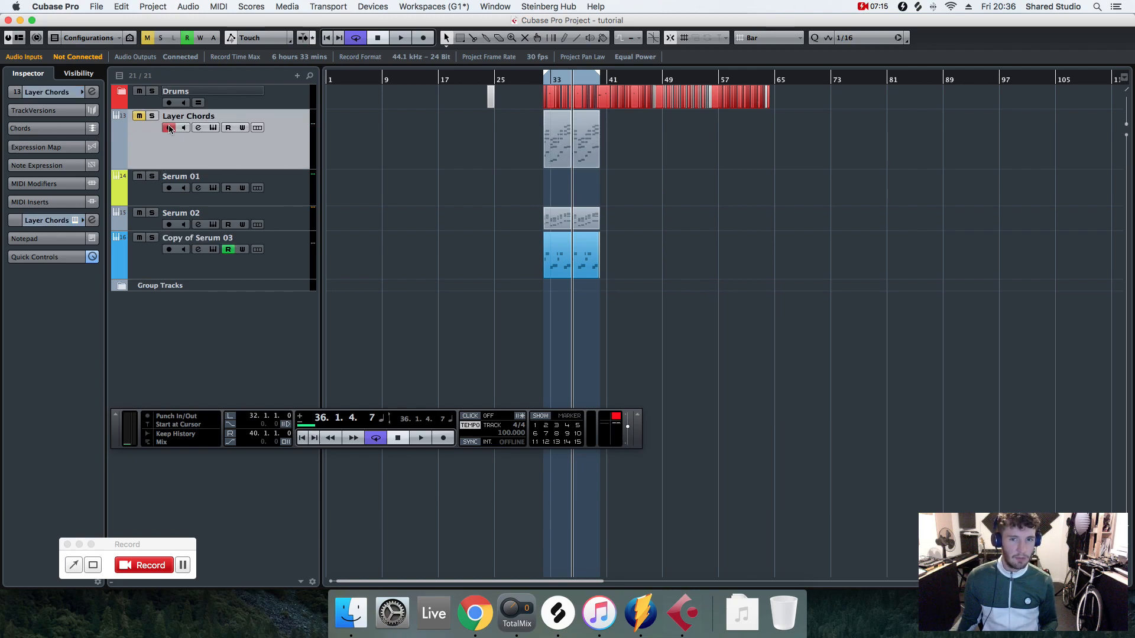
left_click(151, 116)
left_click(52, 93)
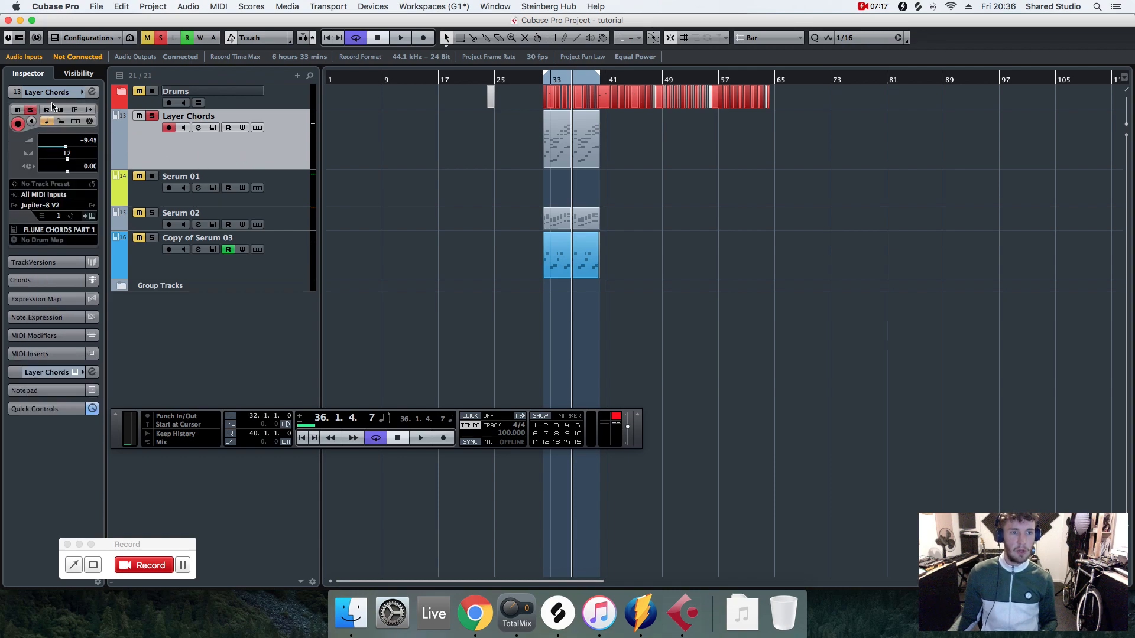
left_click(92, 217)
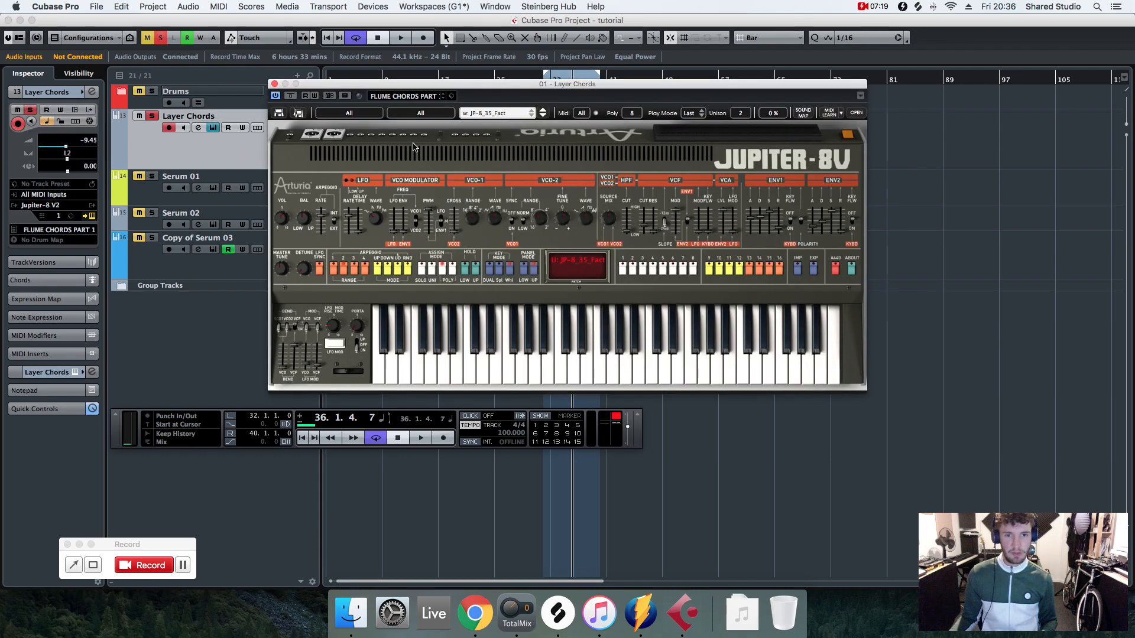
left_click(275, 83)
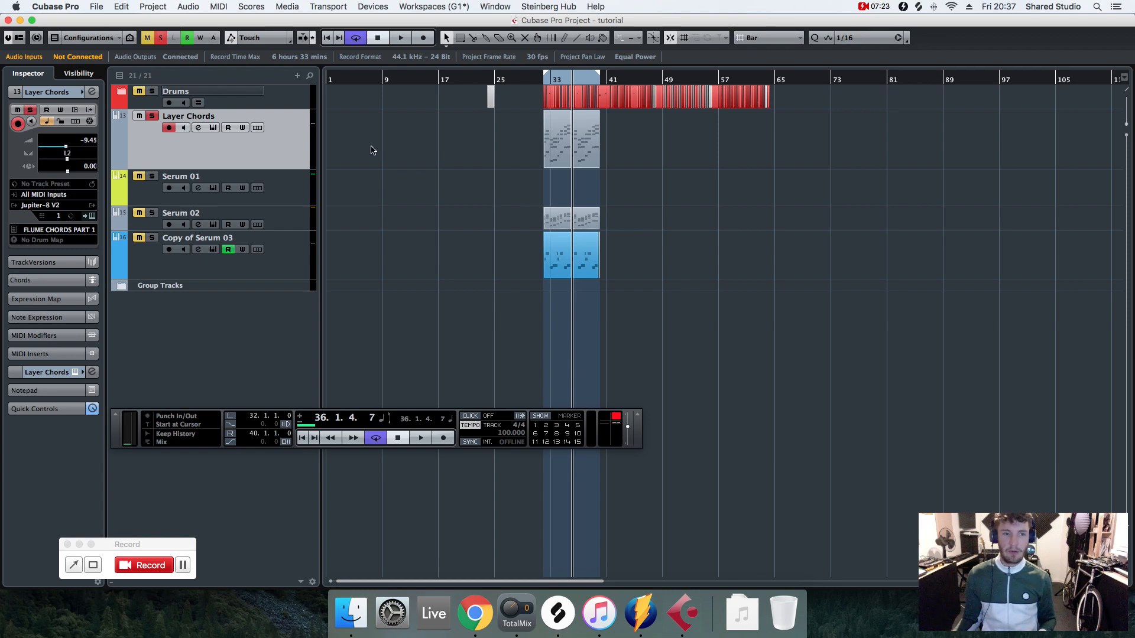
Step: Listen to Layer Chords alone, and play it from the loop start with Serum 02 and Copy of Serum 03 also soloed
key("space")
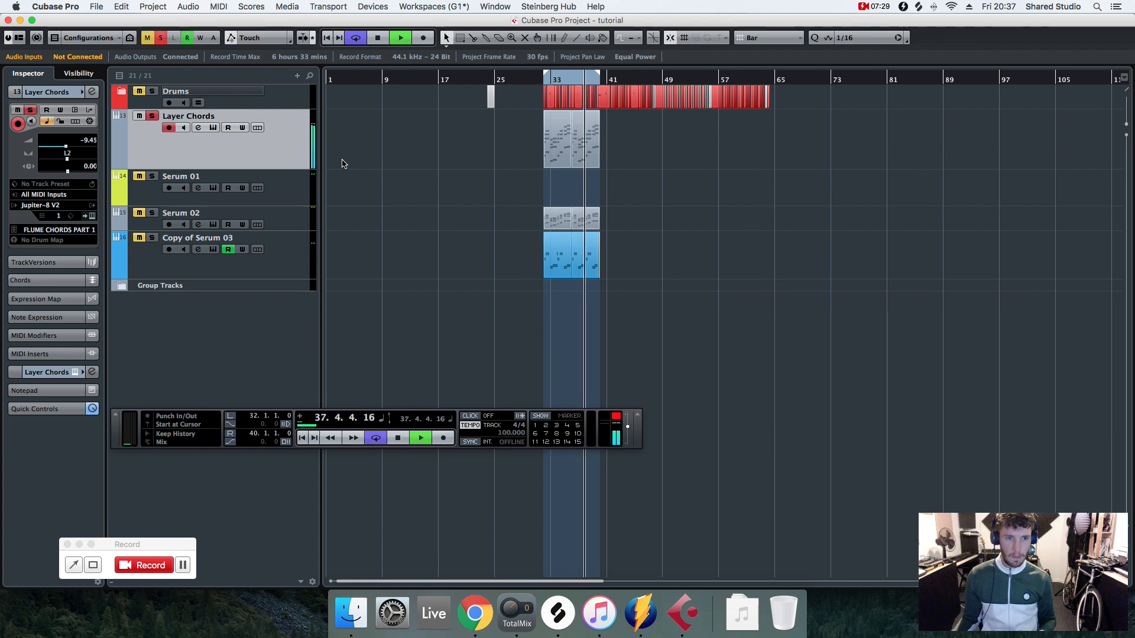
key("space")
left_click(152, 213)
left_click(152, 238)
left_click(545, 83)
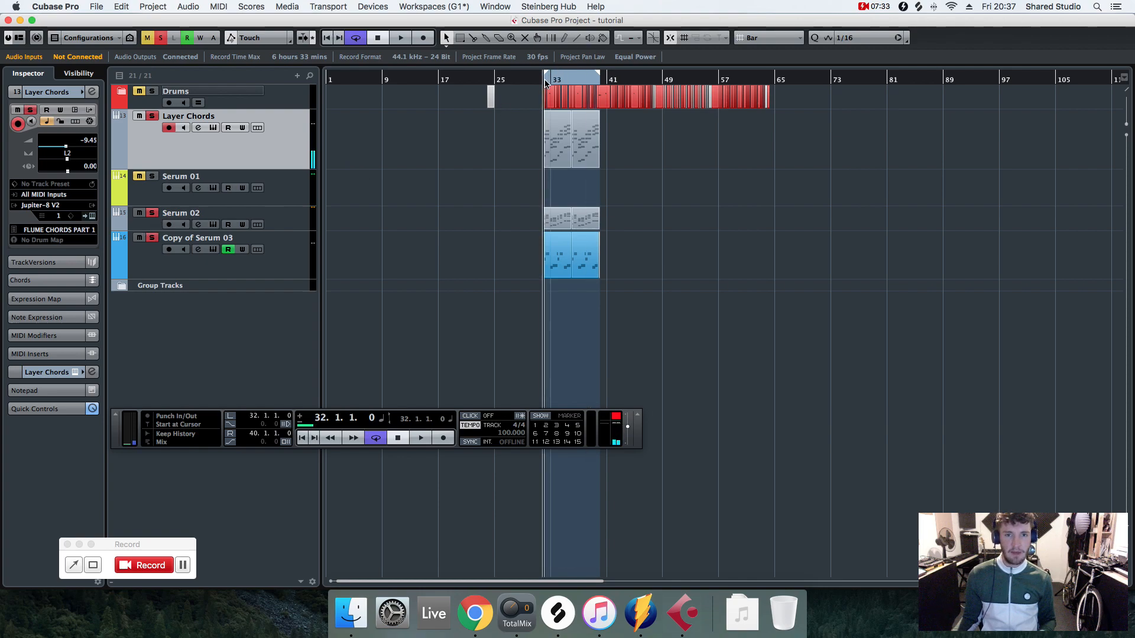
key("space")
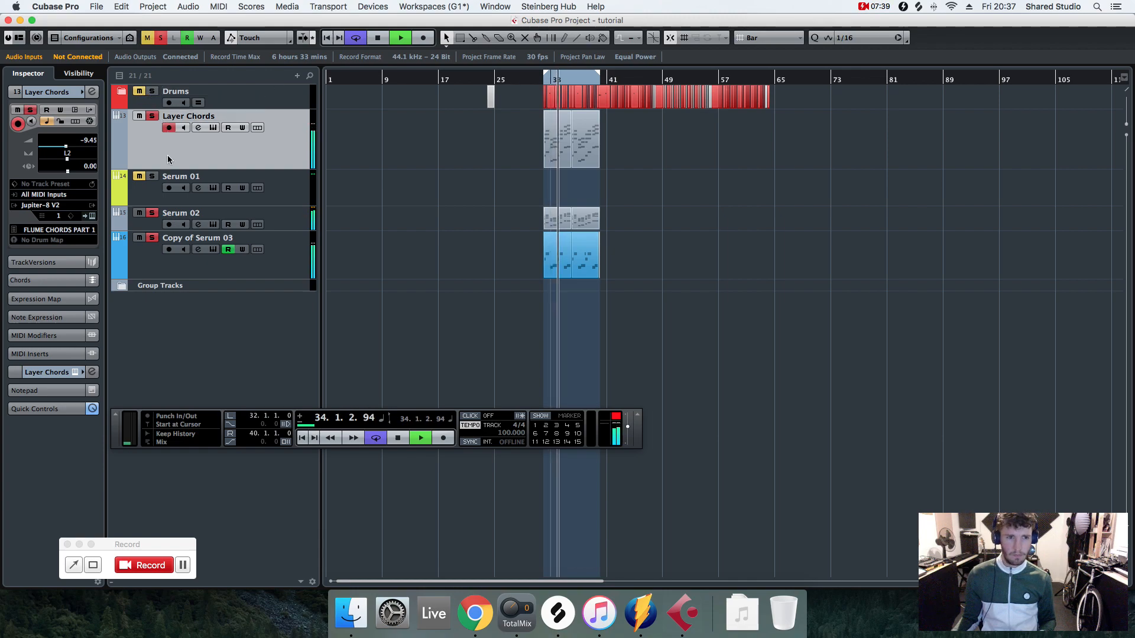
Step: Clear all solos and unmute Layer Chords during playback to hear every layer with the drums, and stop the loop
left_click(161, 37)
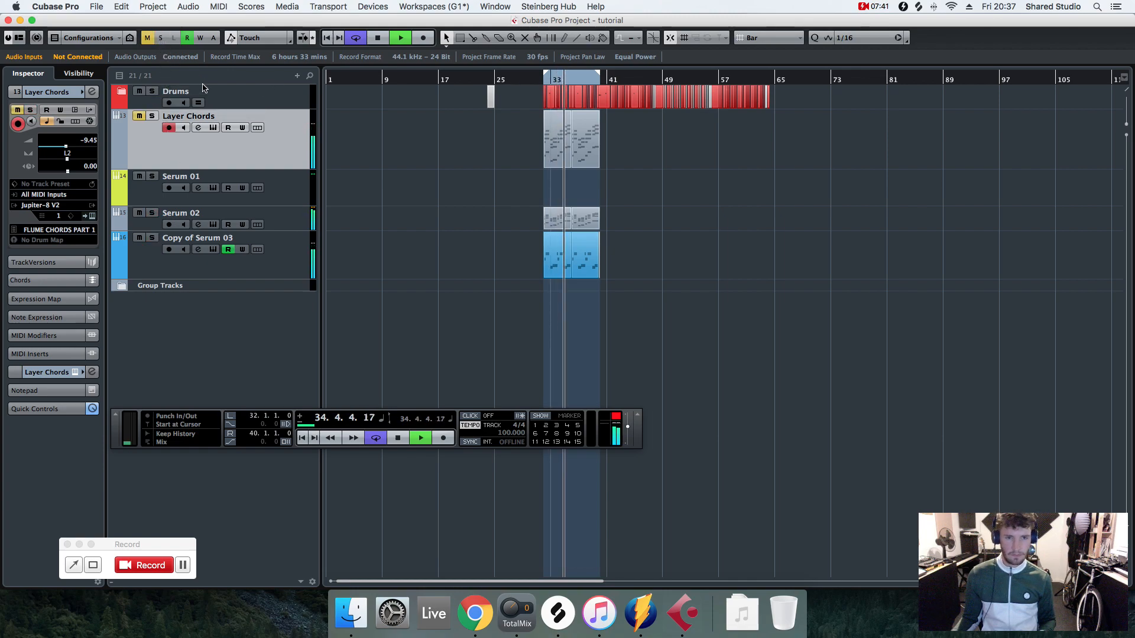
left_click(140, 116)
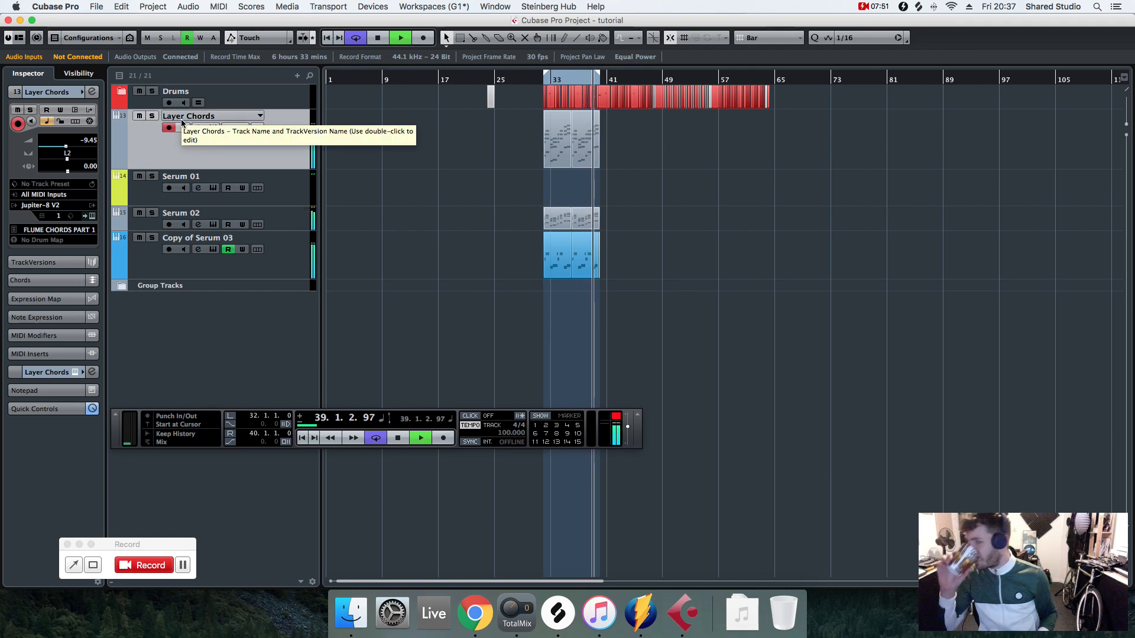
key("space")
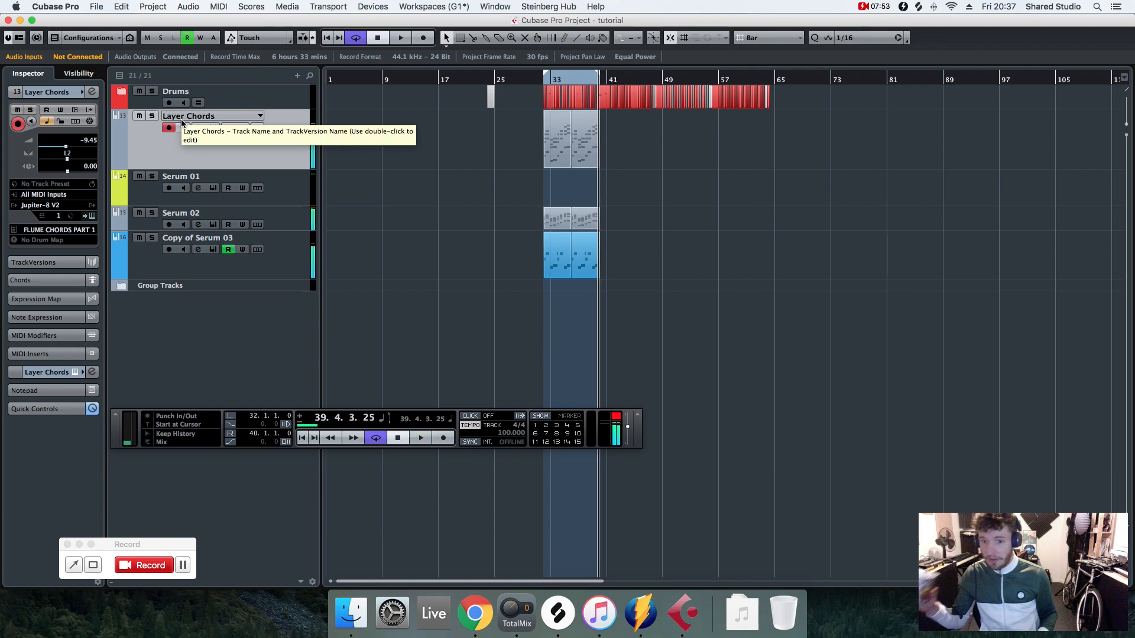